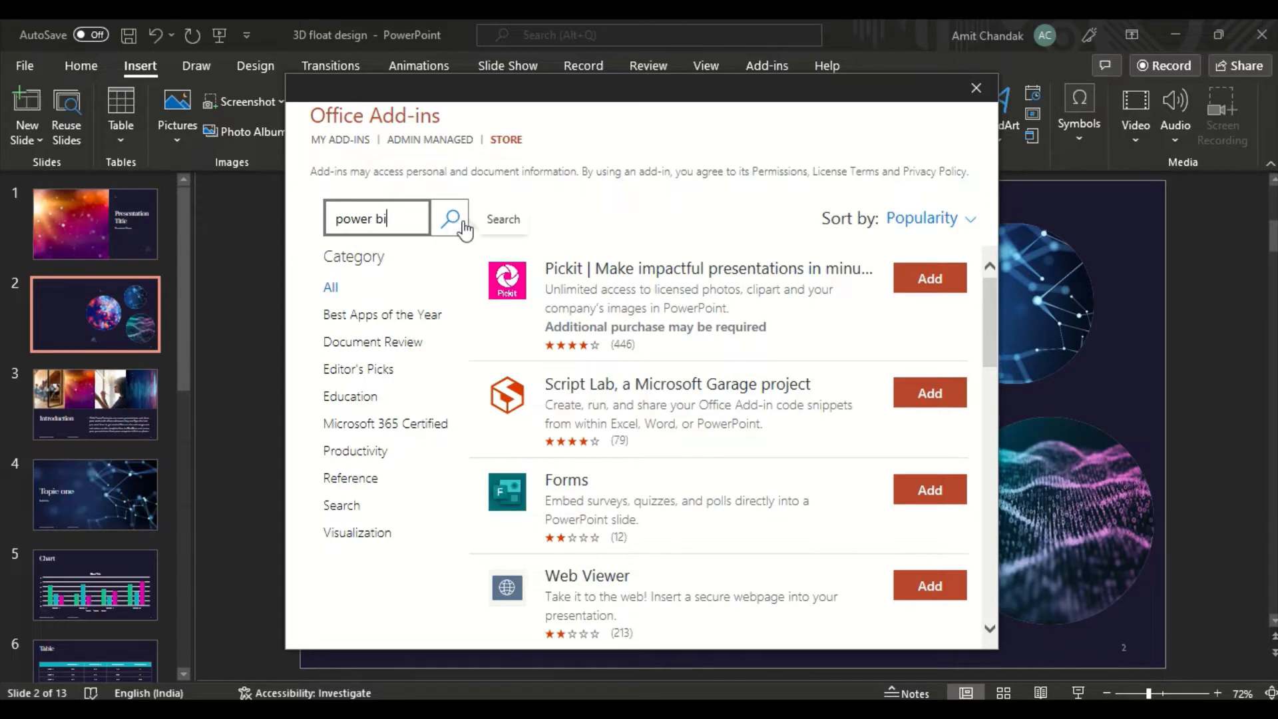
- Search the Office Add-ins store for "power bi", then add Microsoft Power BI and accept its license terms
left_click(451, 219)
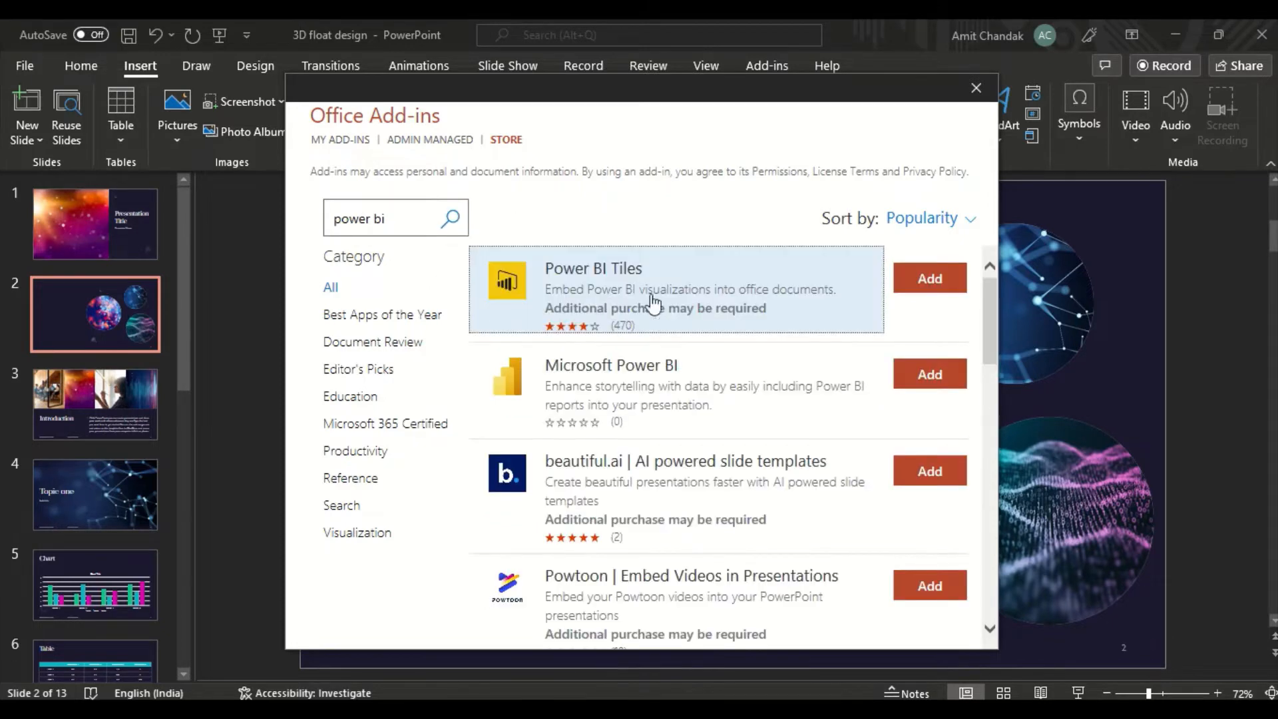
left_click(799, 369)
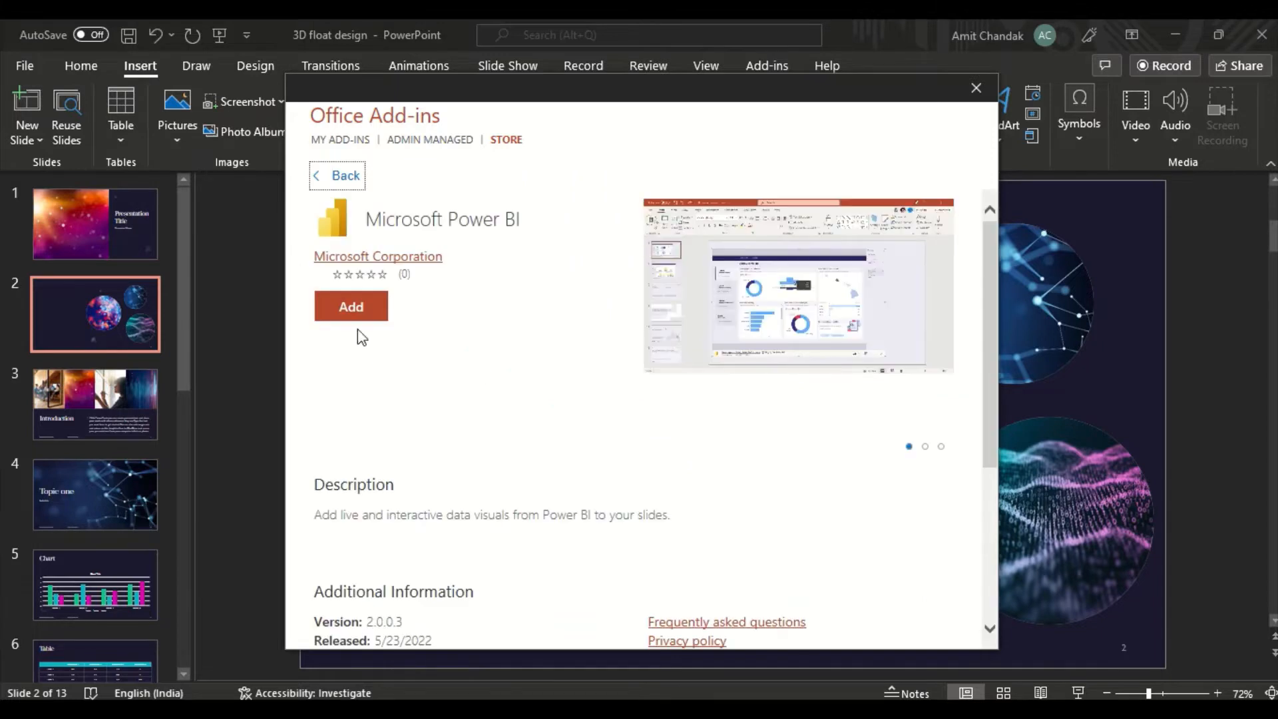
left_click(356, 314)
left_click(813, 432)
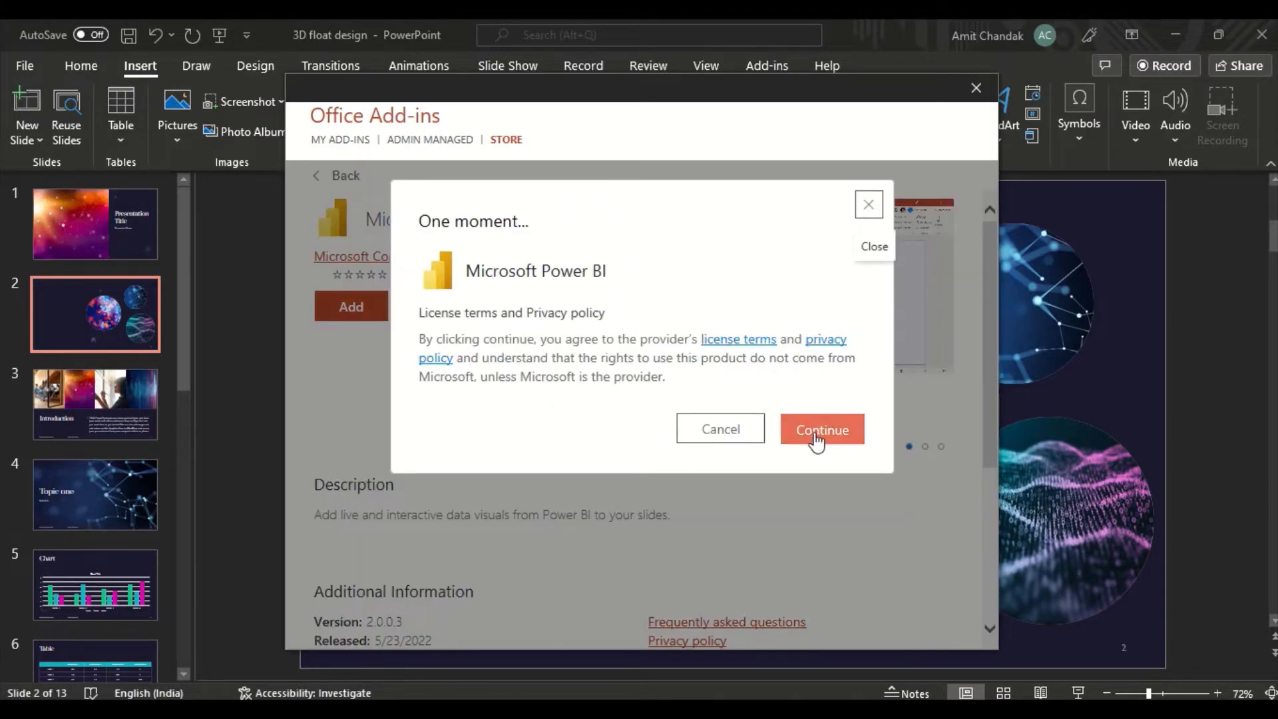
mouse_move(744, 39)
left_click(510, 53)
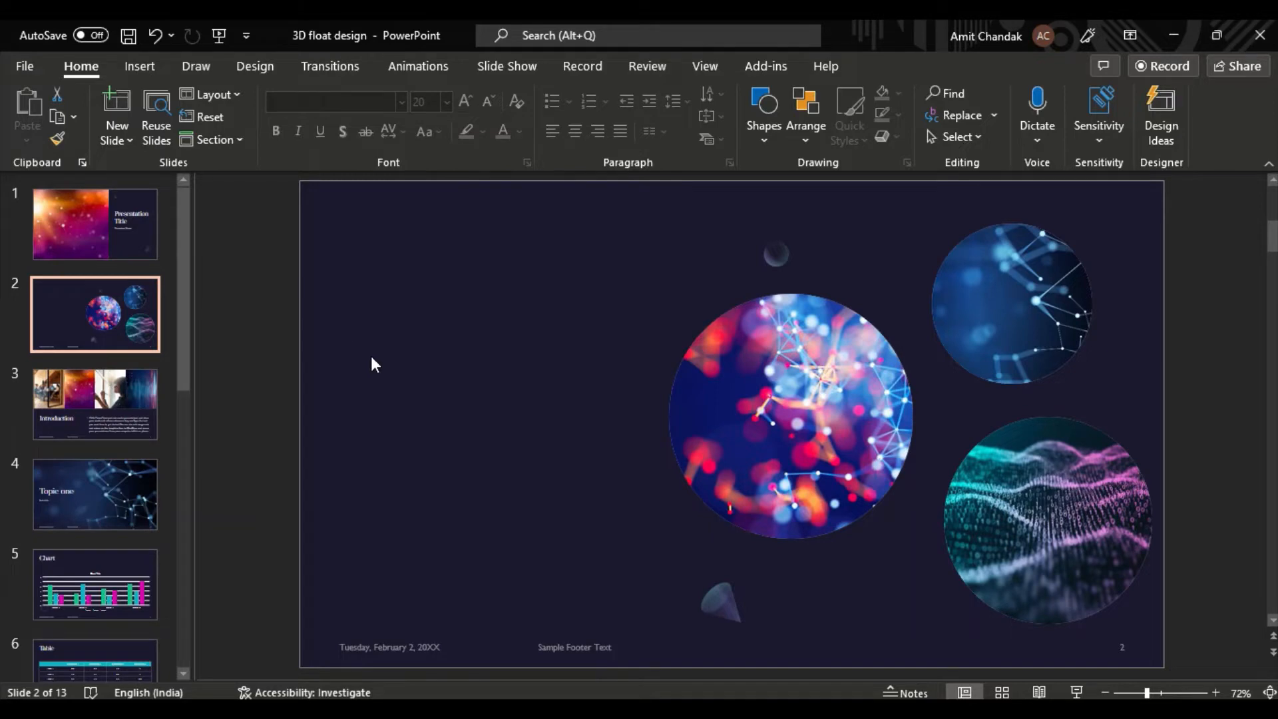
- Insert the installed Microsoft Power BI add-in on slide 2
left_click(147, 68)
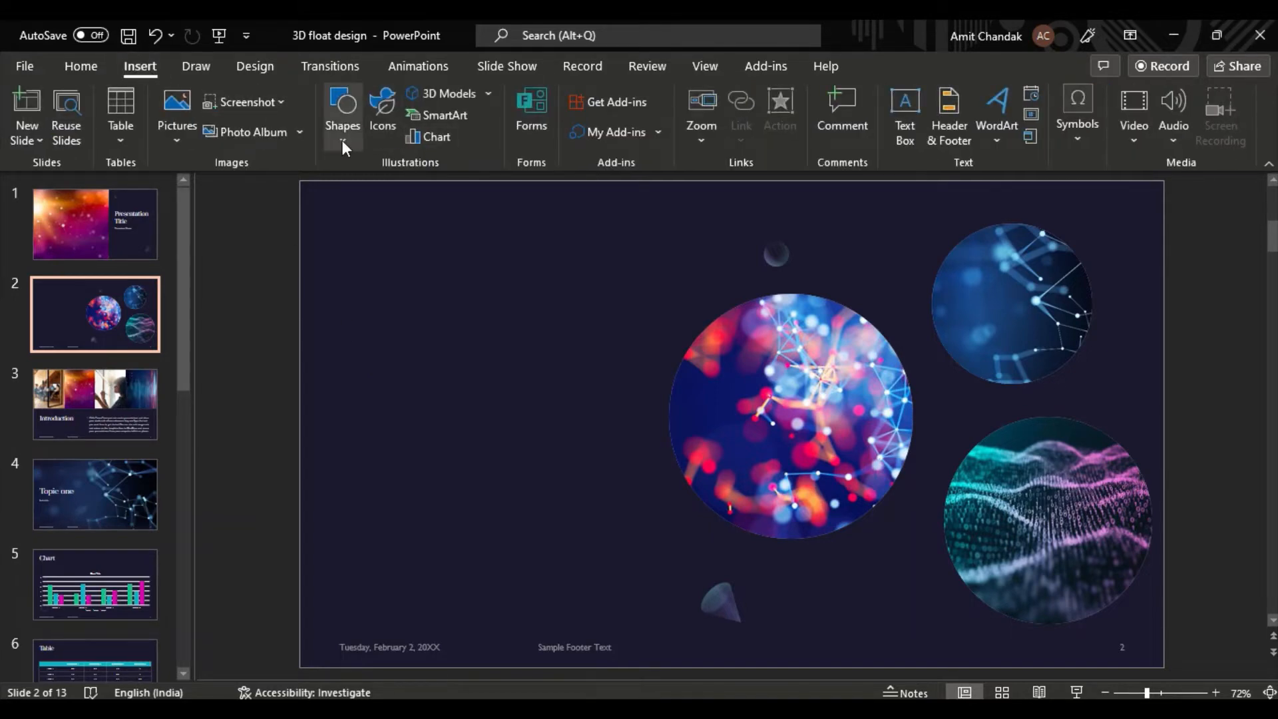
left_click(659, 133)
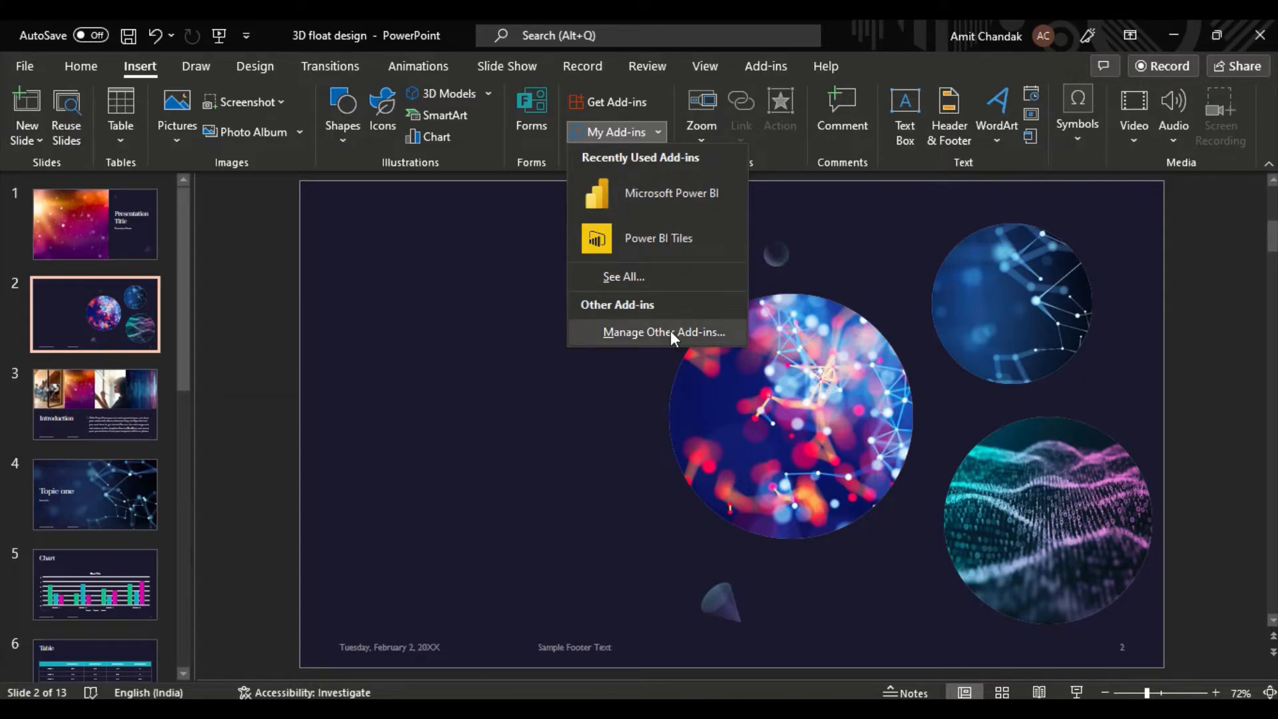
left_click(666, 195)
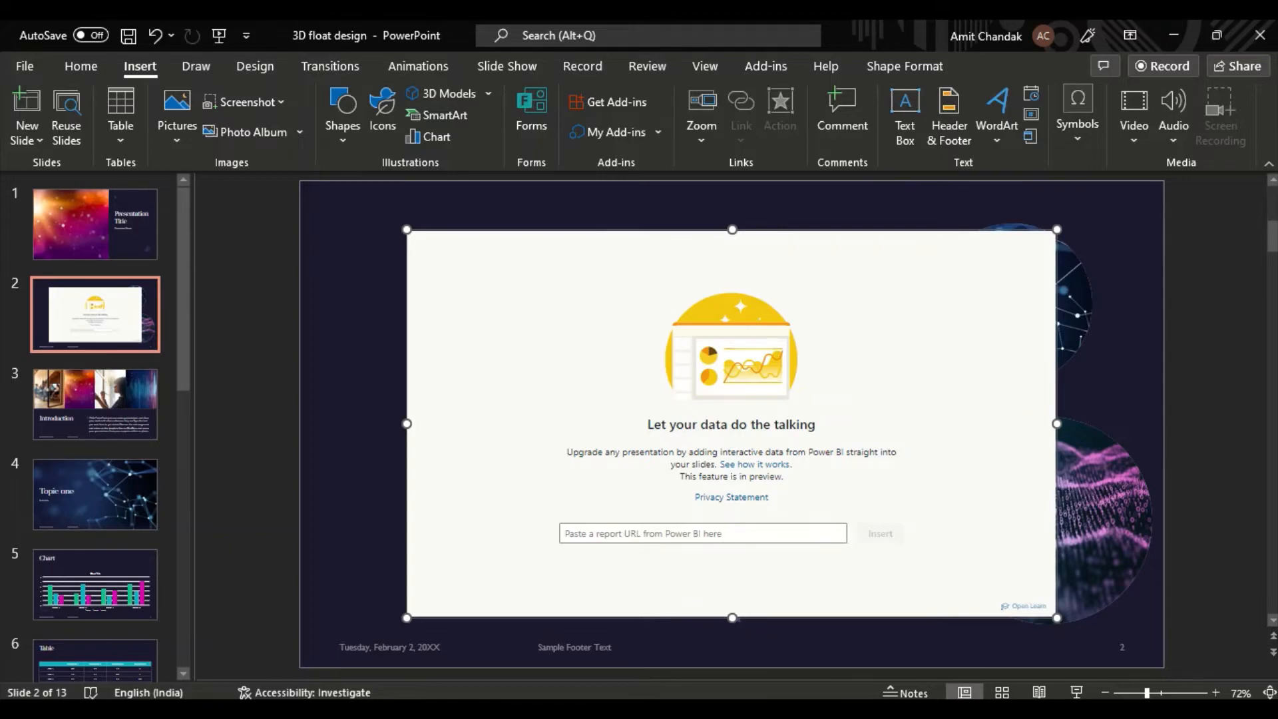
- Switch to the browser, copy the AT TI report's URL from Power BI, and return to PowerPoint
left_click(609, 709)
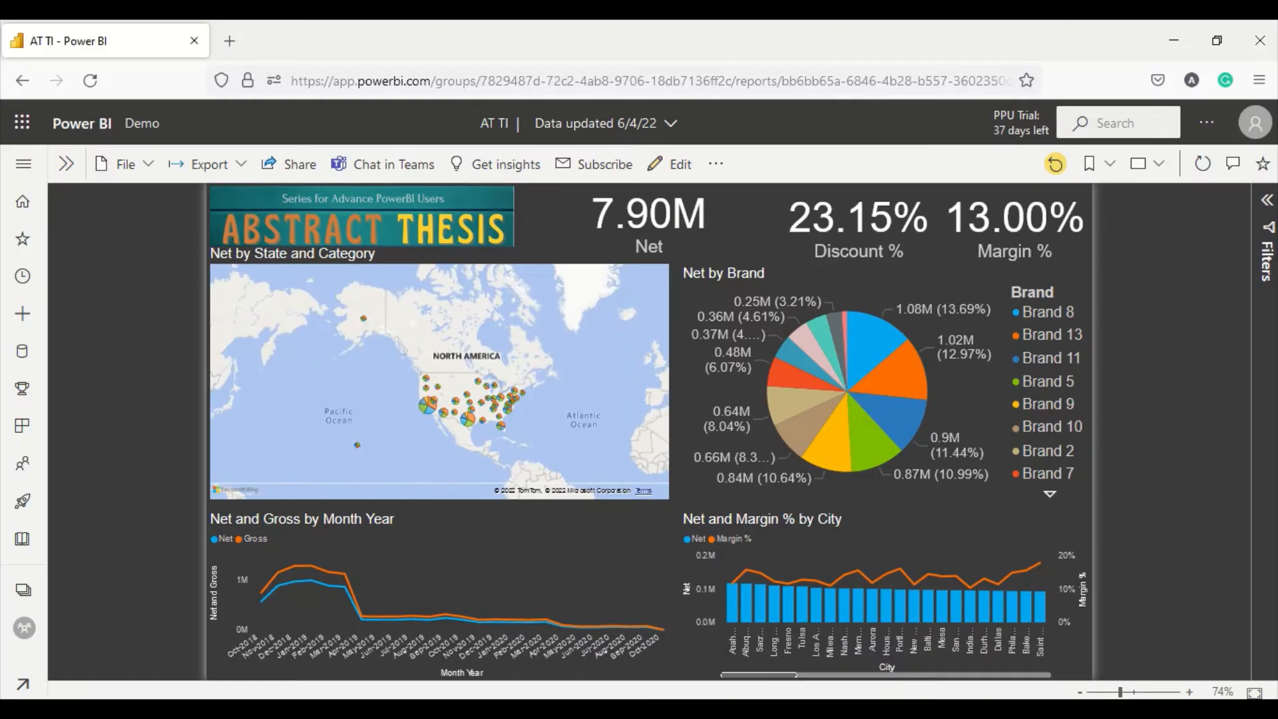
left_click(534, 81)
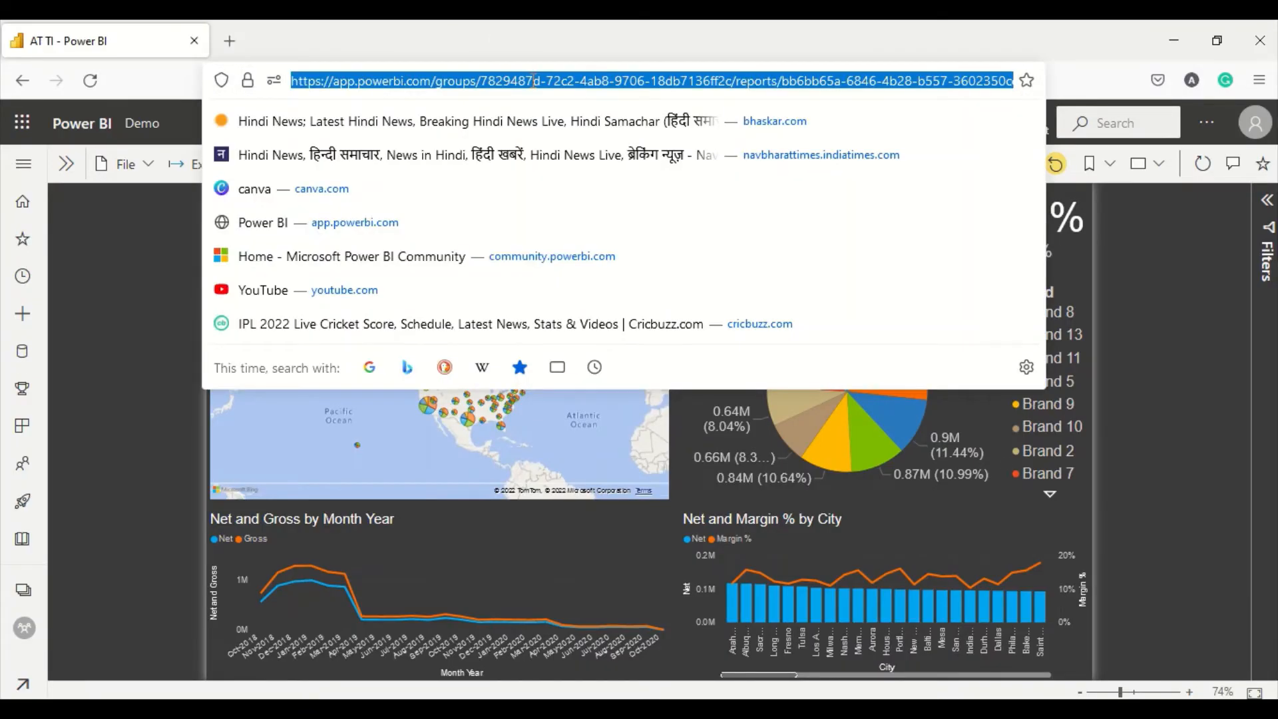
key("alt+Tab")
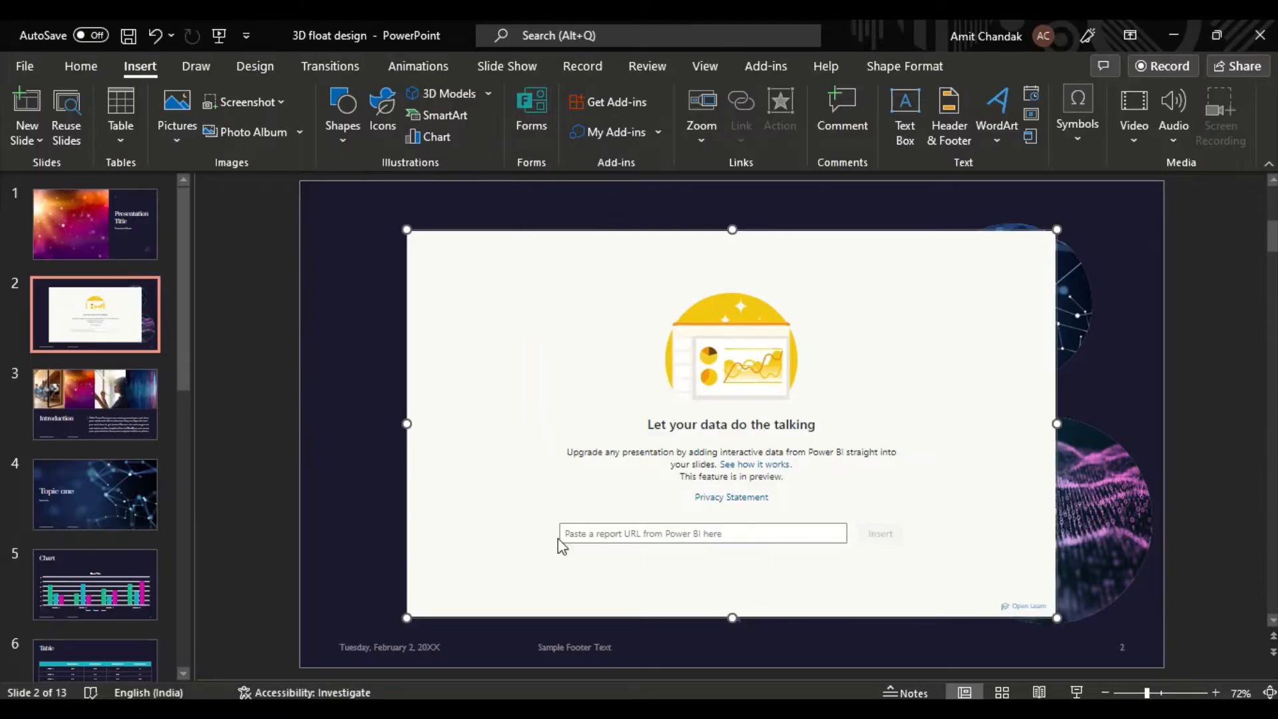
- Paste the copied report URL into the Power BI add-in and insert the report
left_click(582, 533)
type("v")
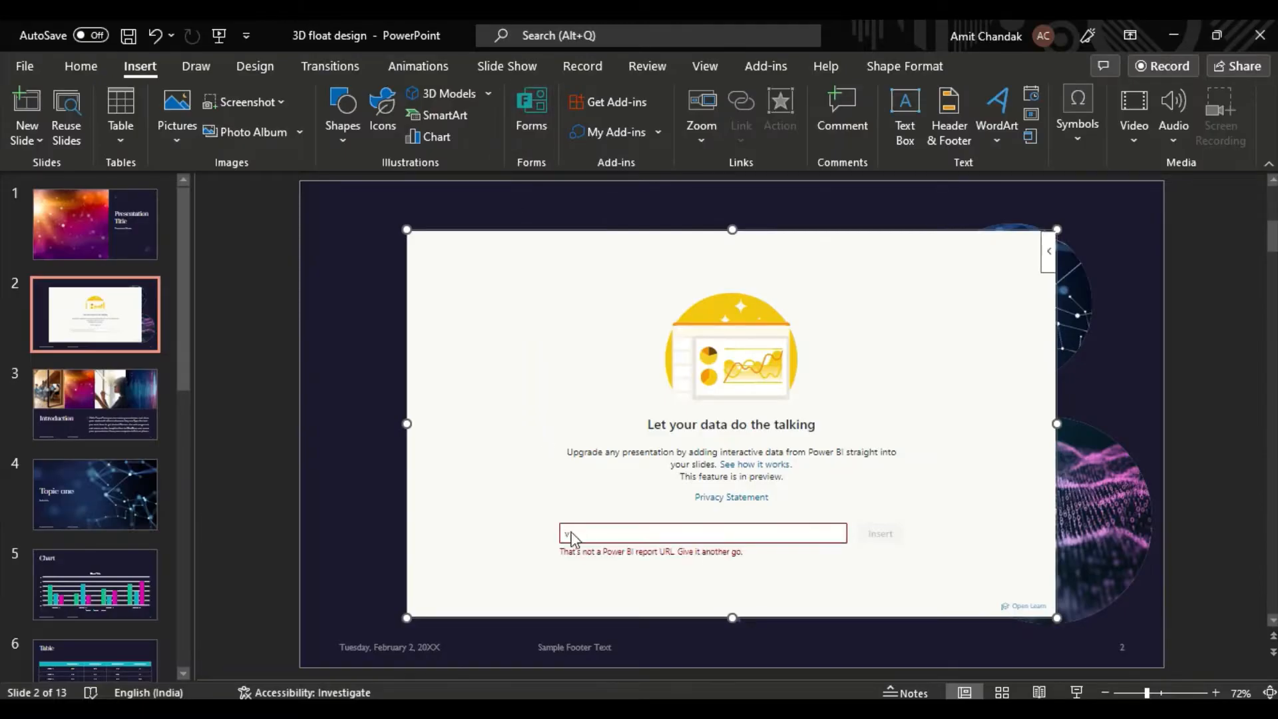
double_click(572, 536)
key("ctrl+v")
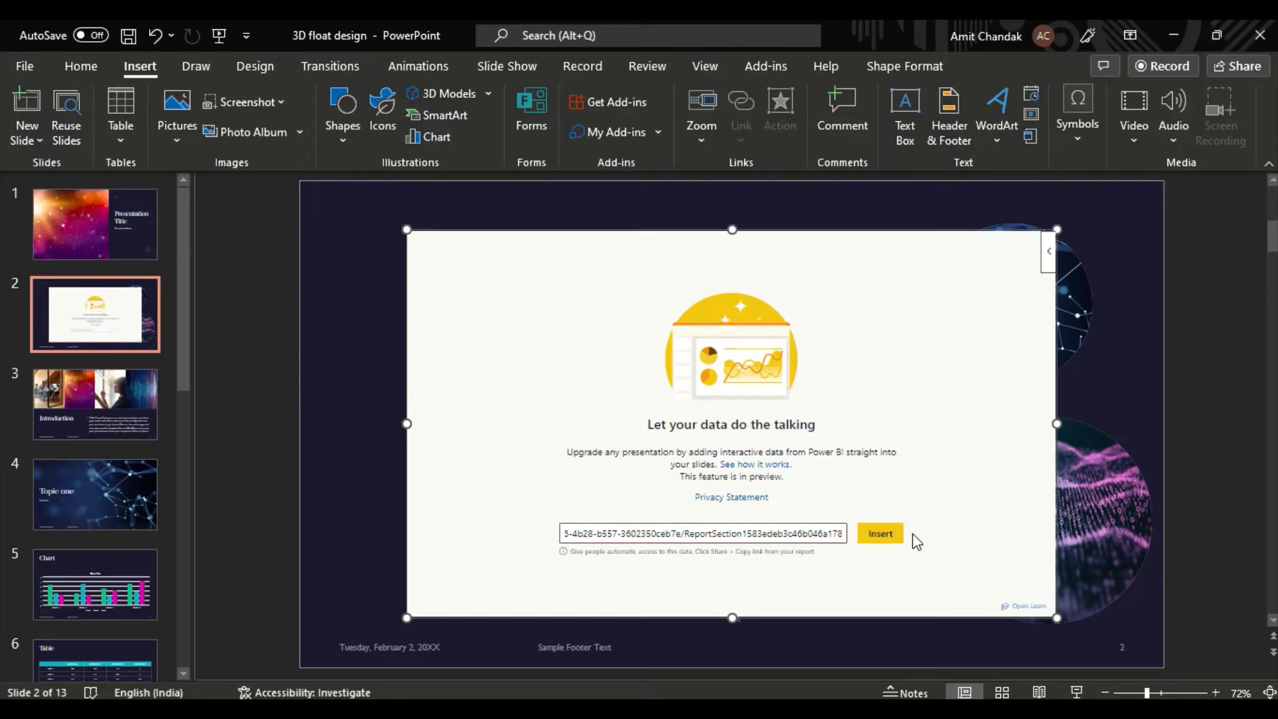
left_click(890, 536)
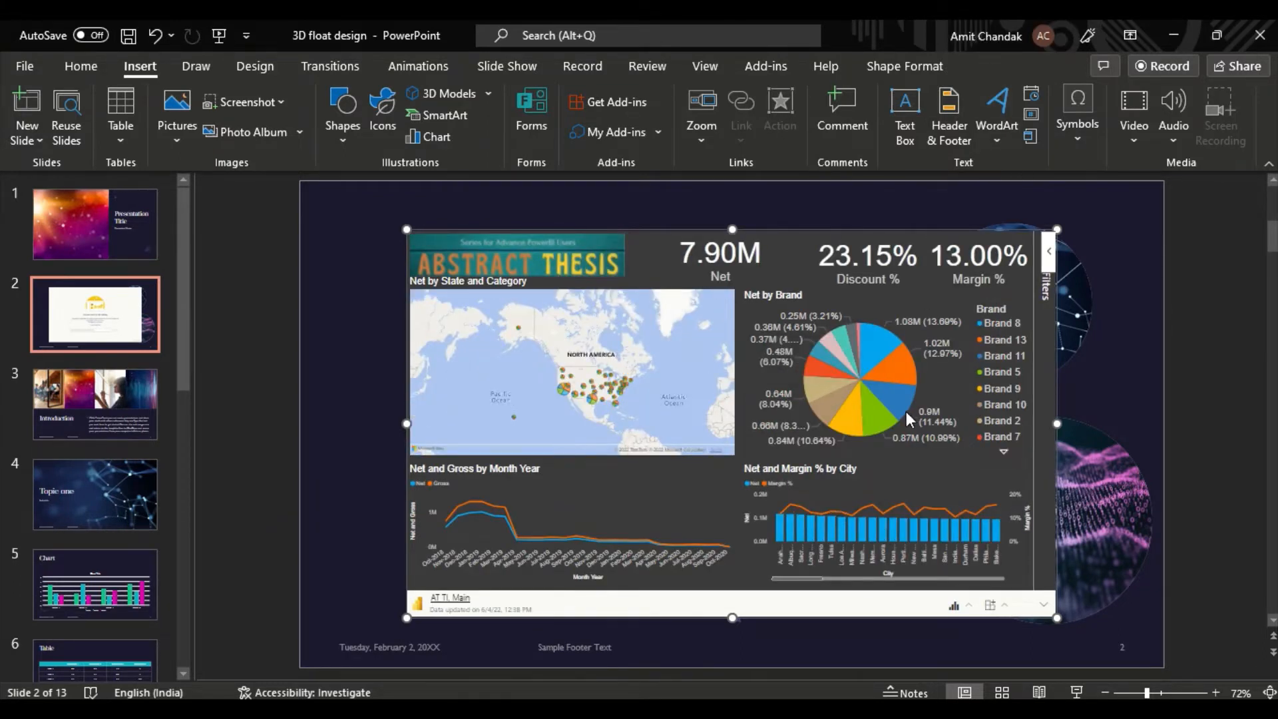
- Enlarge the embedded Power BI report until it fills the whole of slide 2
mouse_move(905, 412)
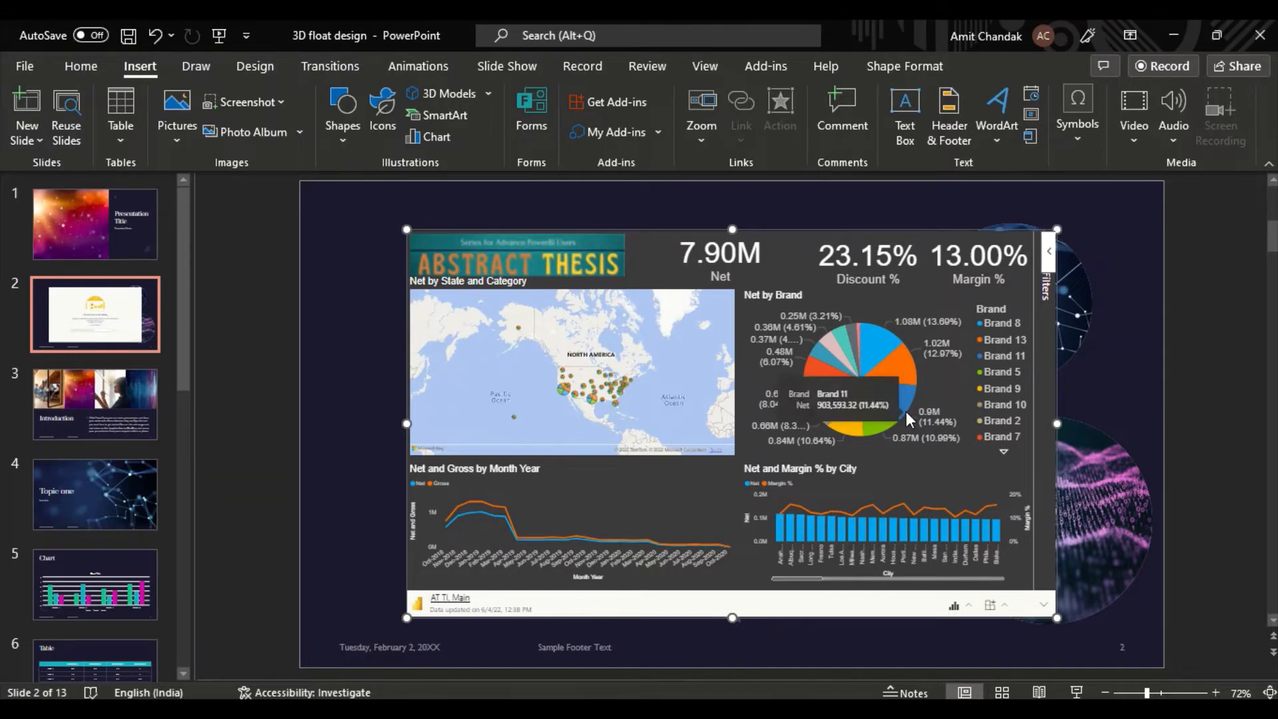
left_click_drag(411, 227, 300, 181)
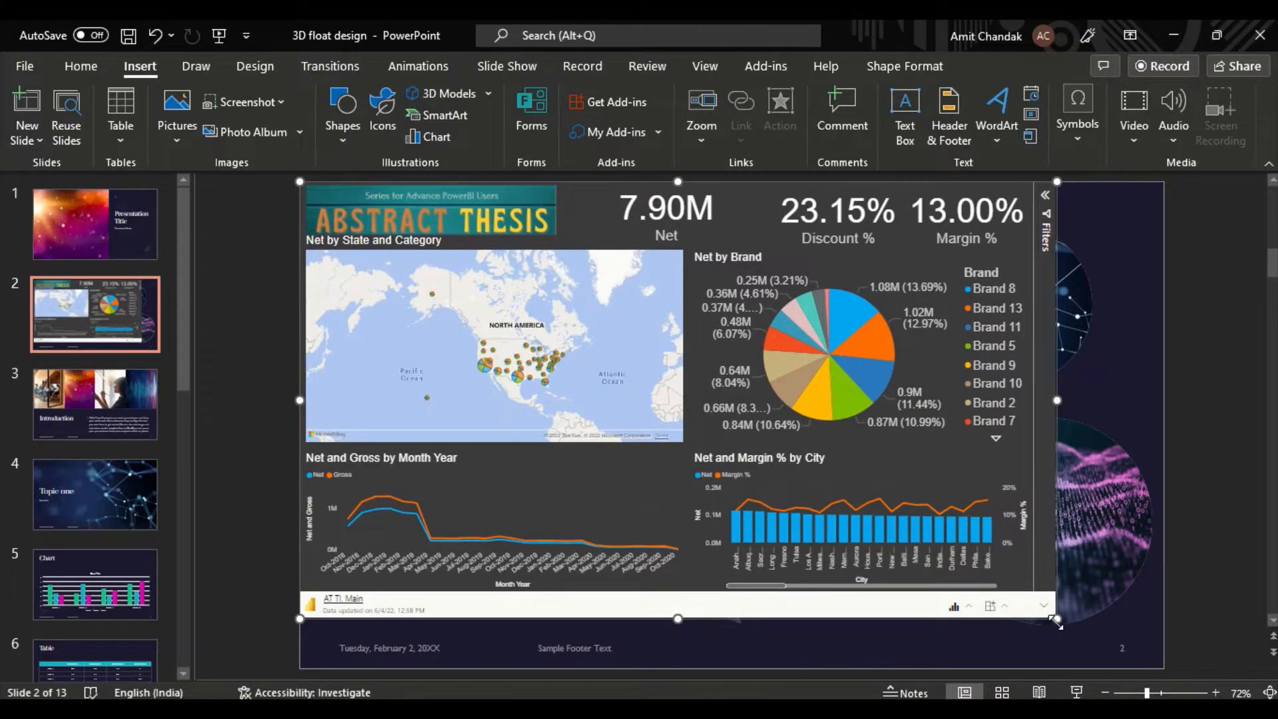
left_click_drag(1057, 619, 1164, 669)
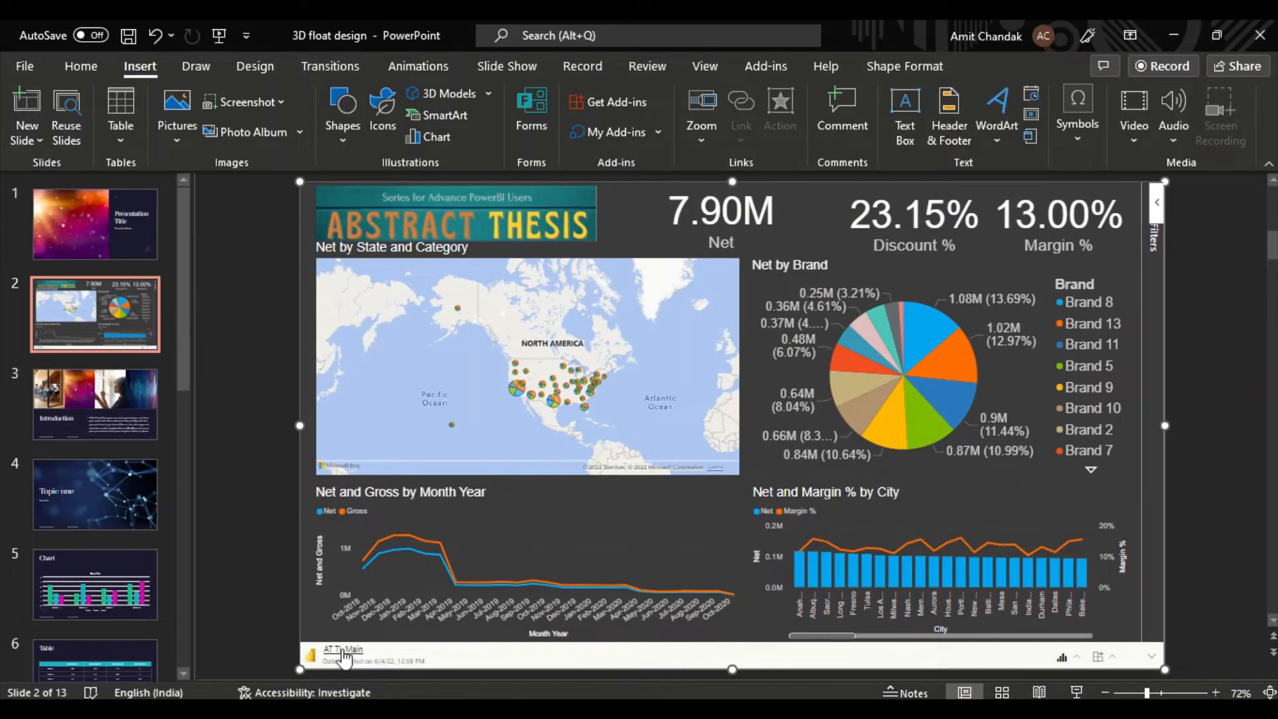
- Open the source report in the browser from the embedded report's title link, and close that browser window
left_click(344, 653)
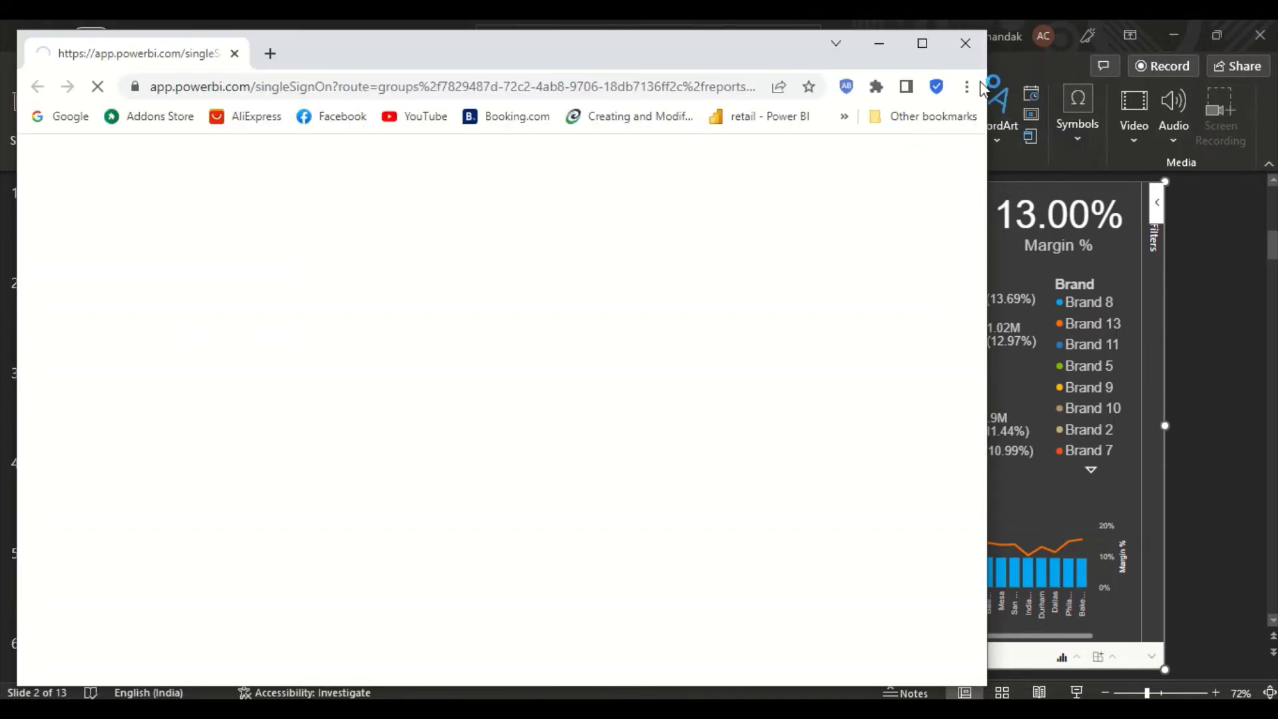
left_click(965, 44)
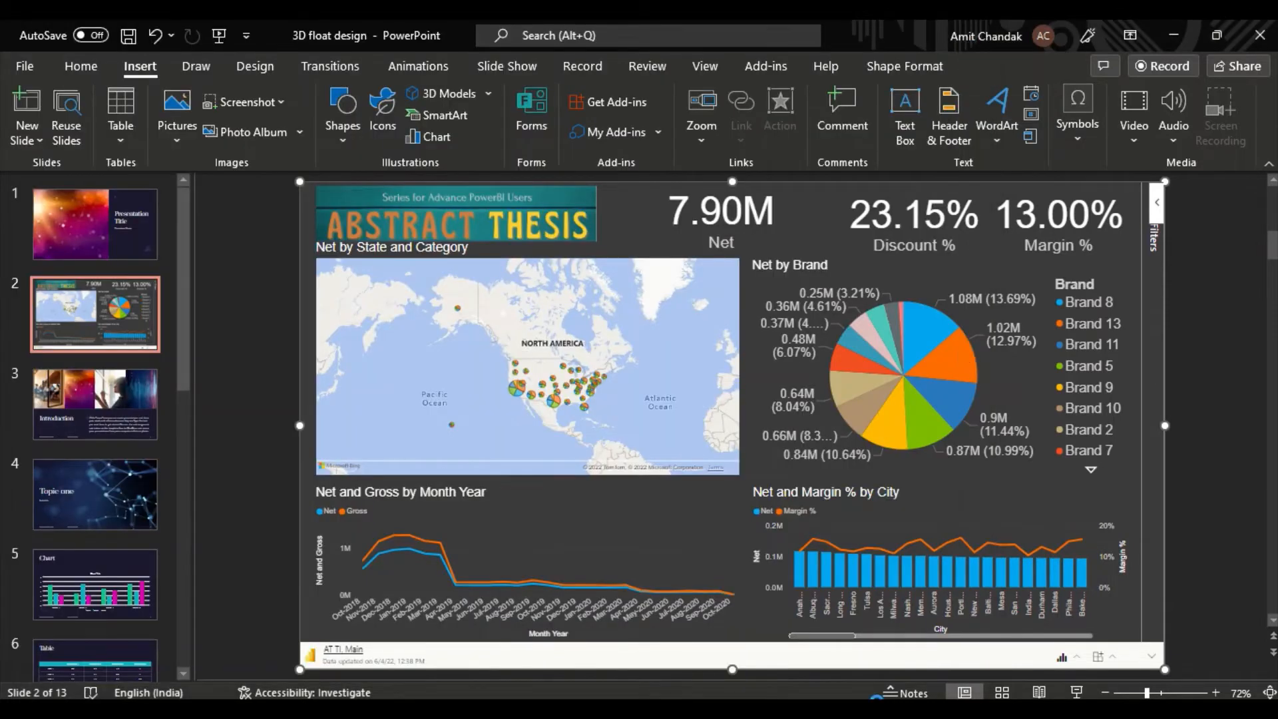
- Review the embedded report's data options, its Clear data and Learn options, and the add-in's own options menu
left_click(1077, 660)
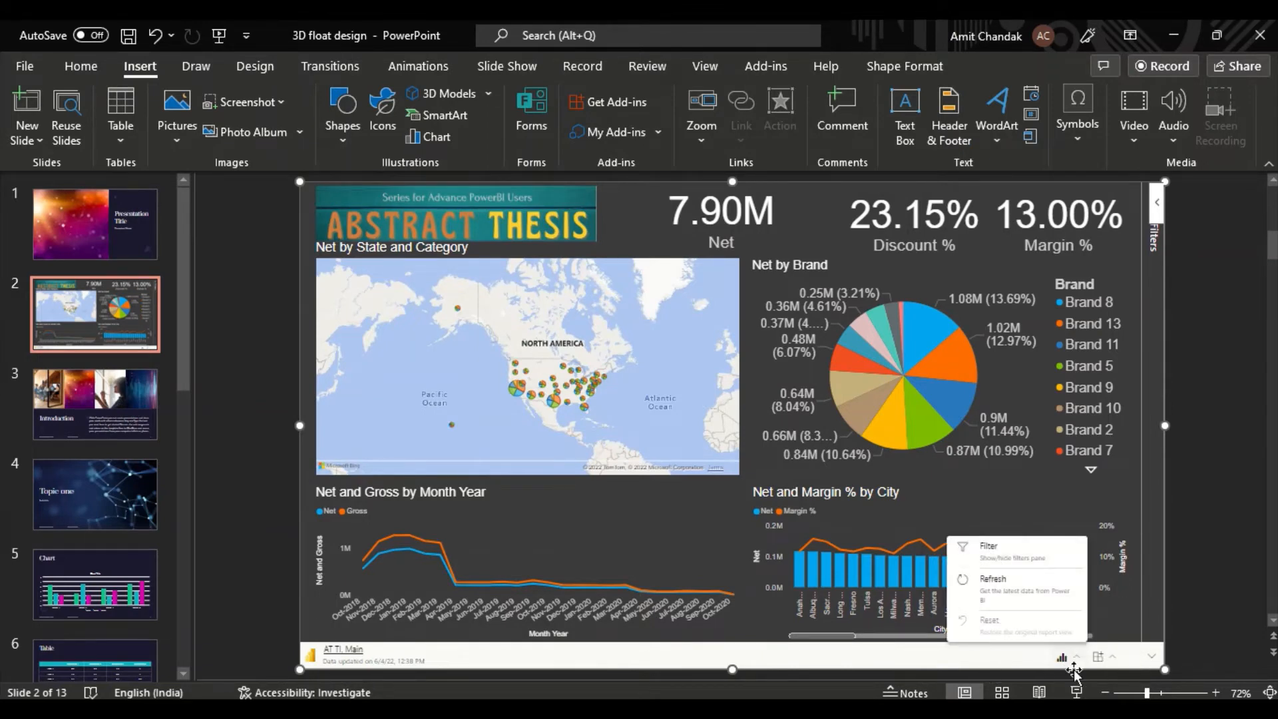
left_click(1117, 656)
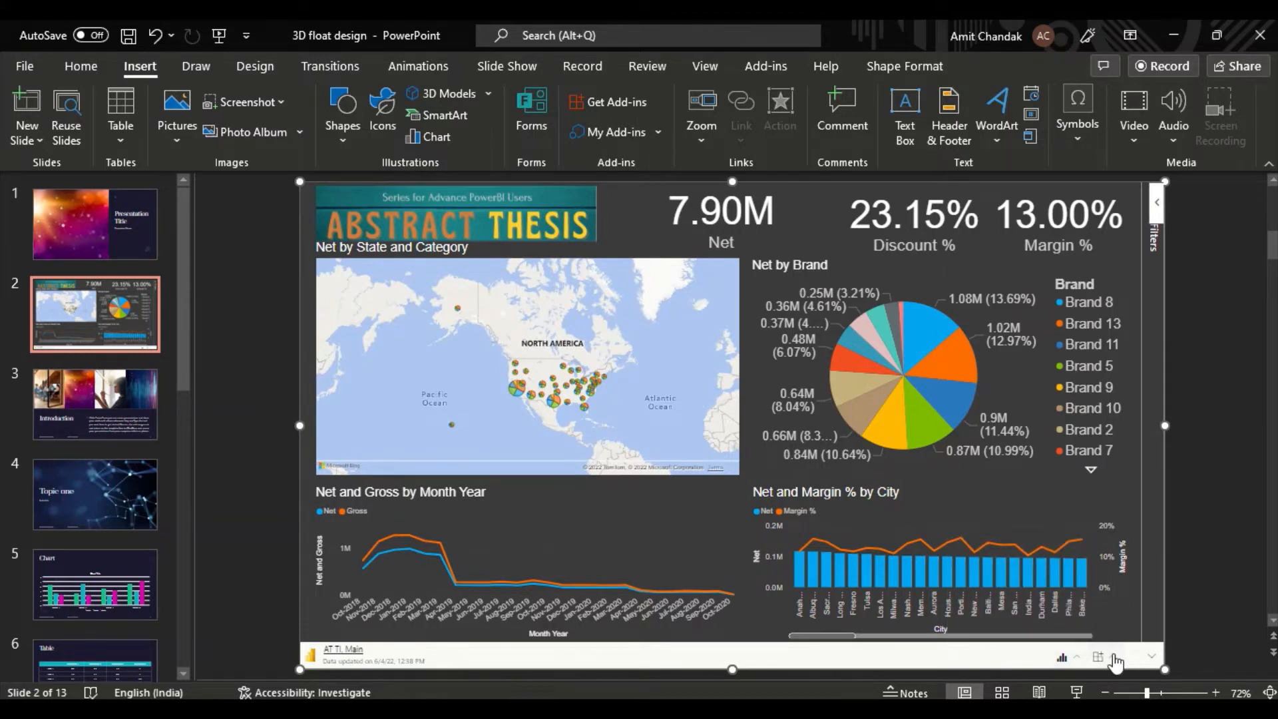
left_click(1114, 659)
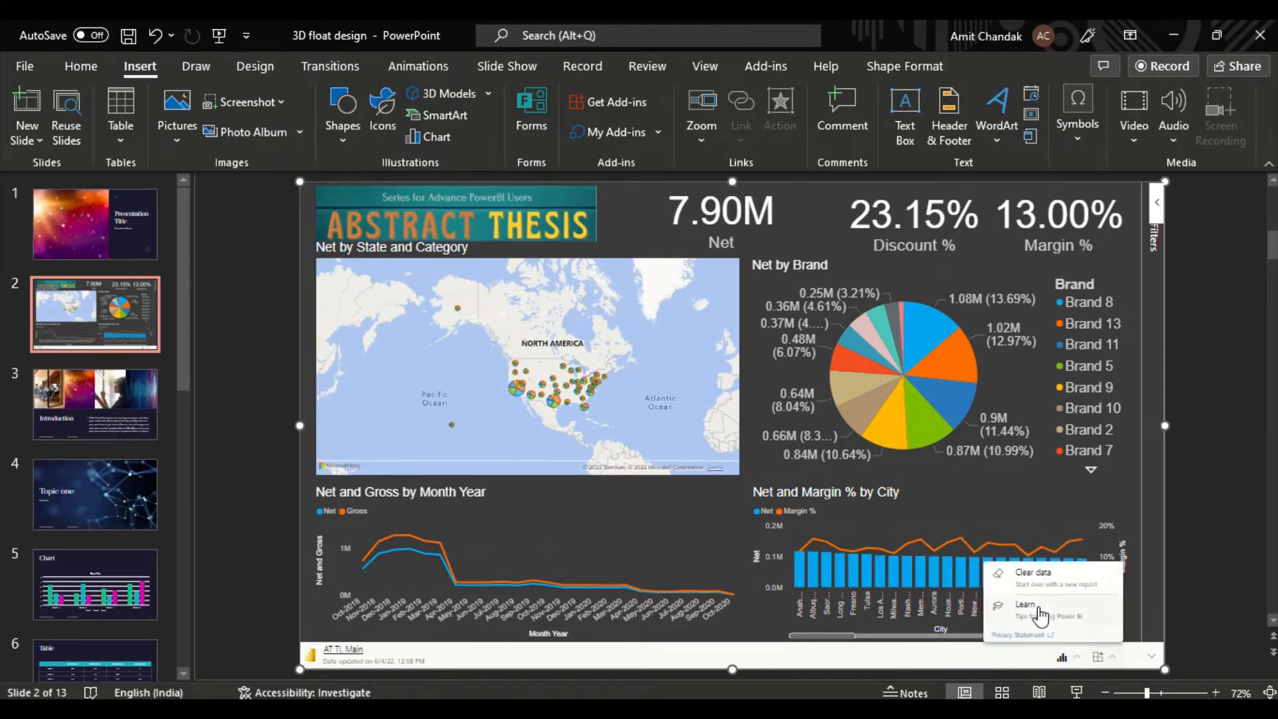
left_click(942, 670)
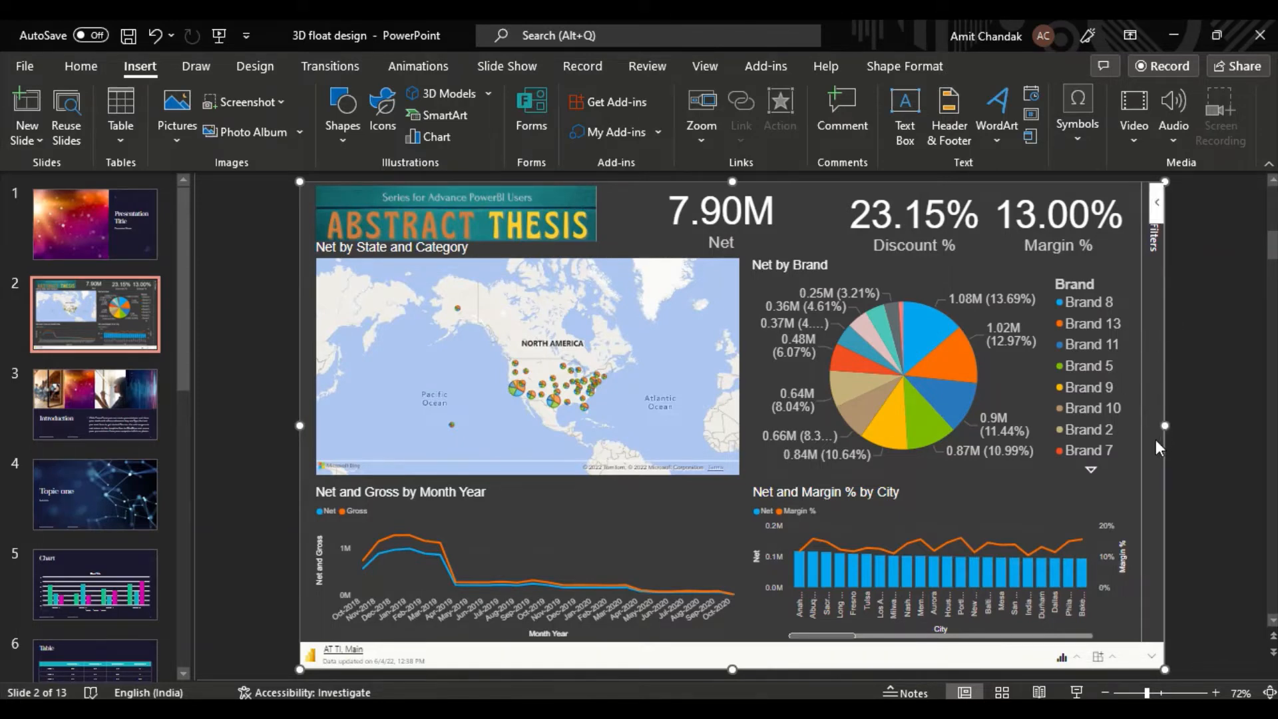
left_click(1157, 207)
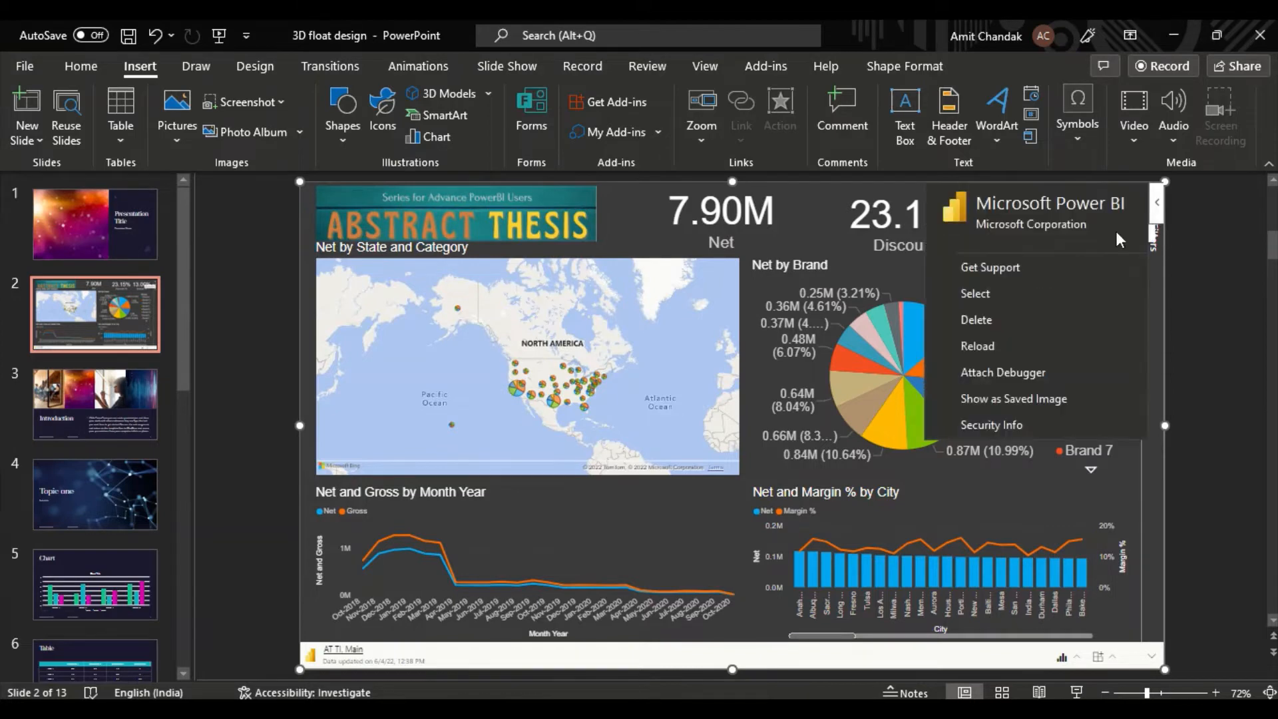
left_click(1006, 399)
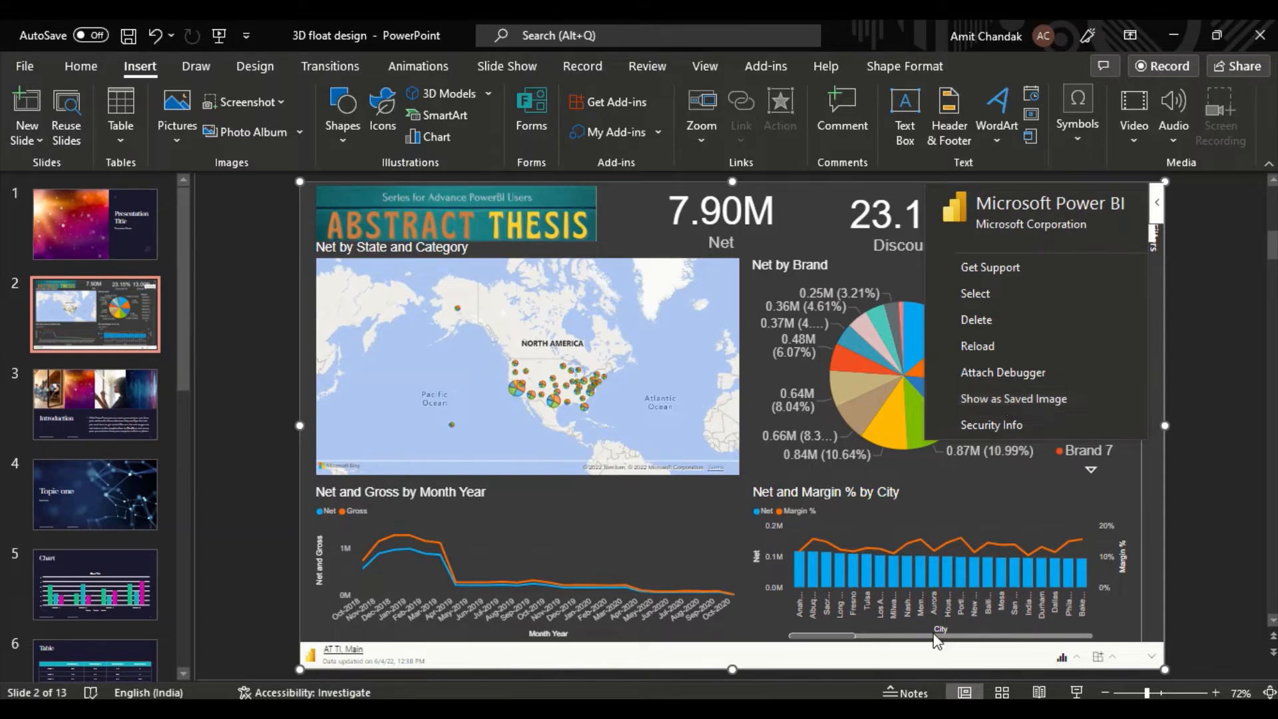
- Collapse the information bar below the embedded report and start the slide show from slide 2
left_click(1157, 660)
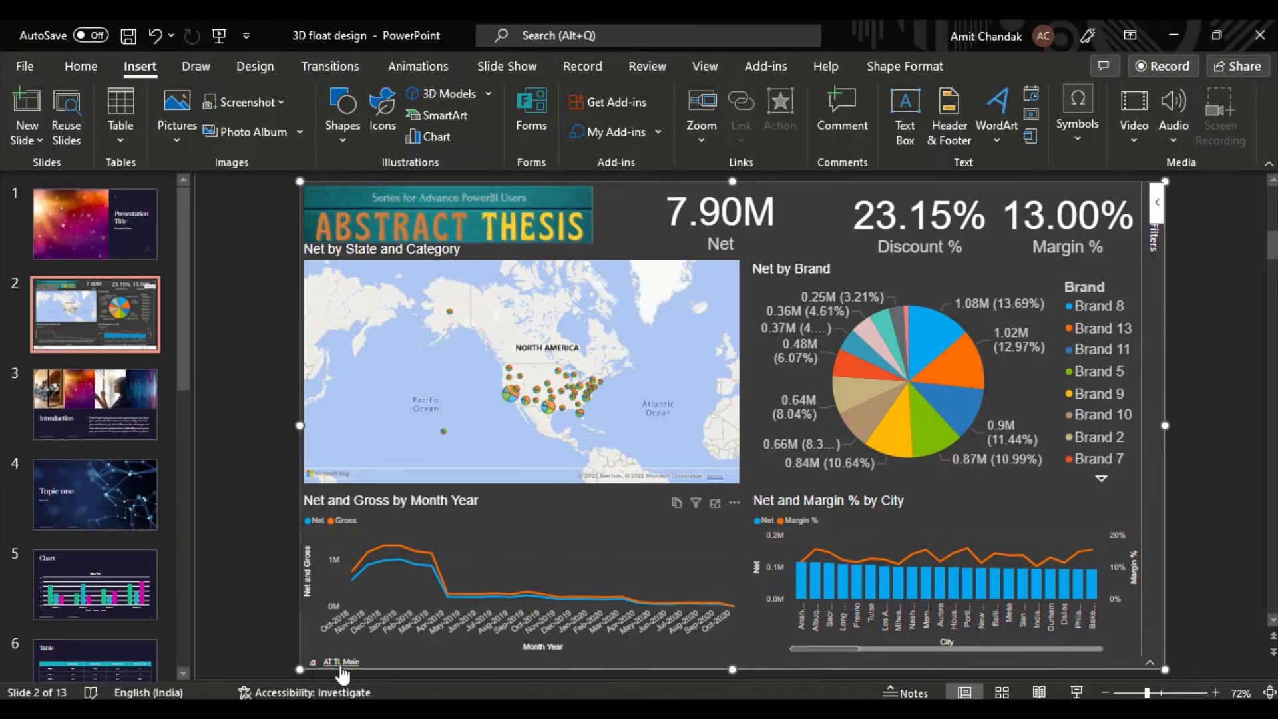
left_click(1076, 693)
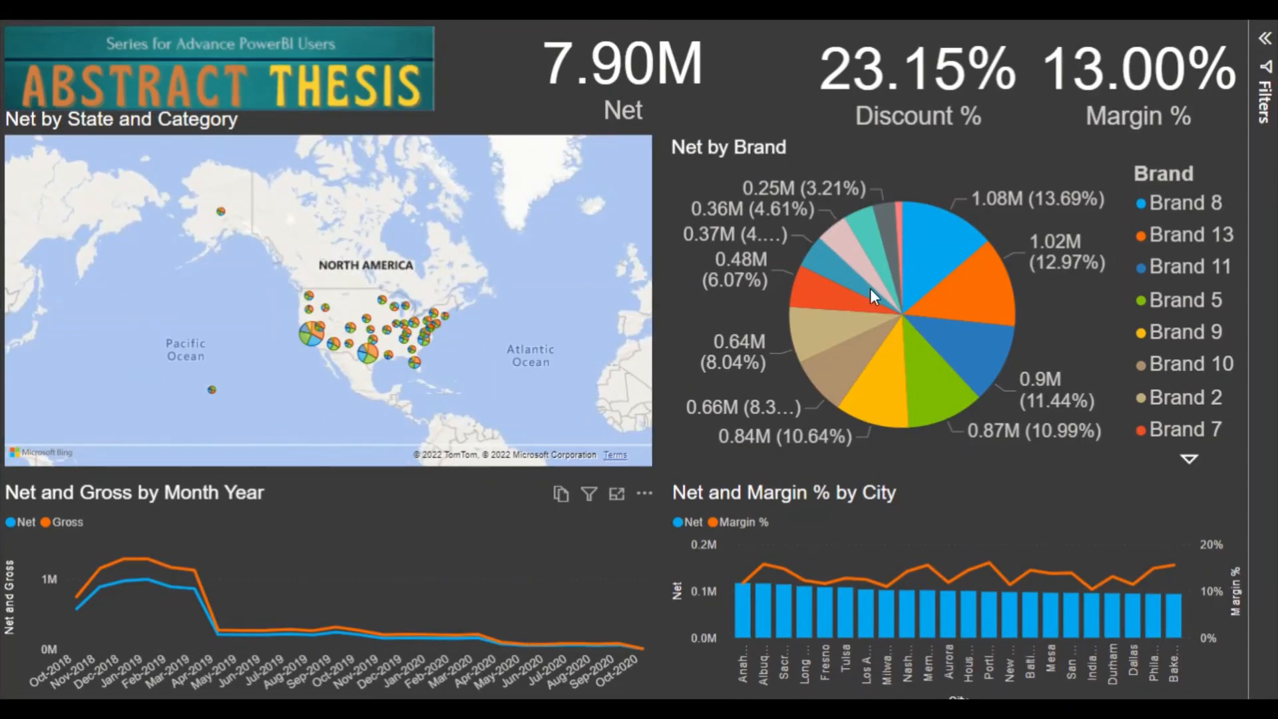
- Cross-filter the live report by different Net by Brand slices, including Brand 8, Brand 7, Brand 10 and Brand 5
left_click(939, 265)
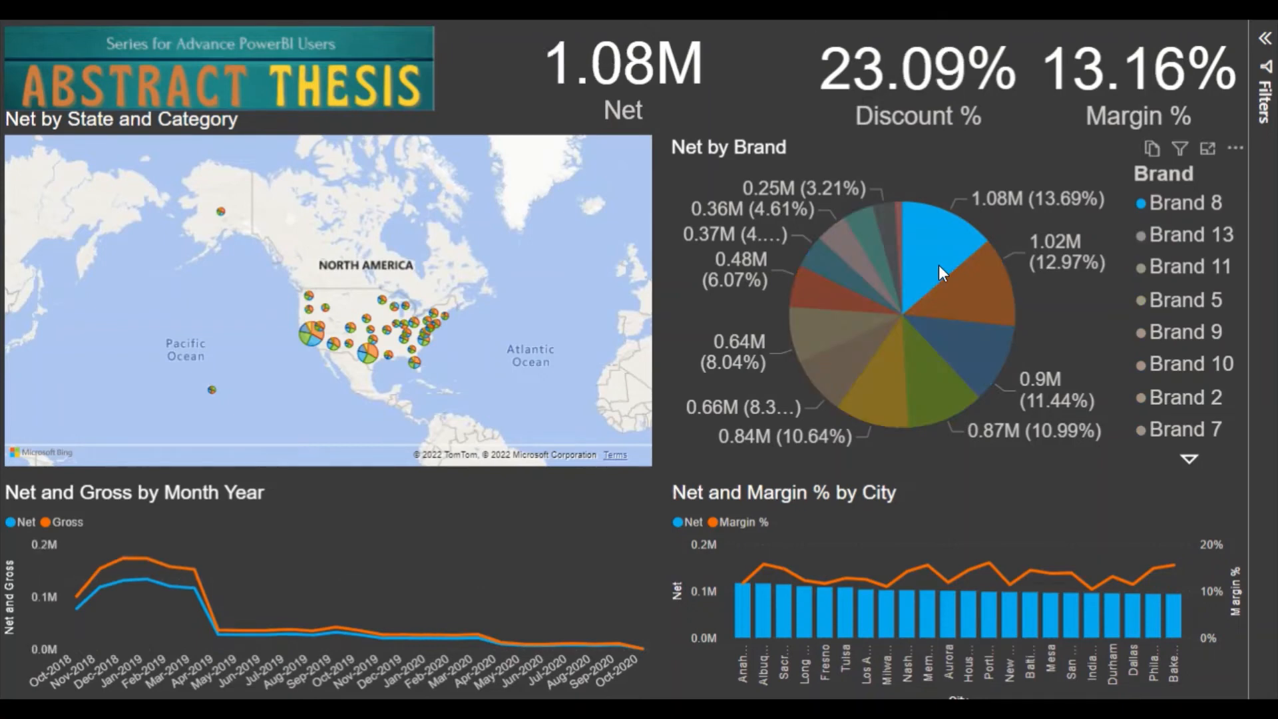
left_click(852, 261)
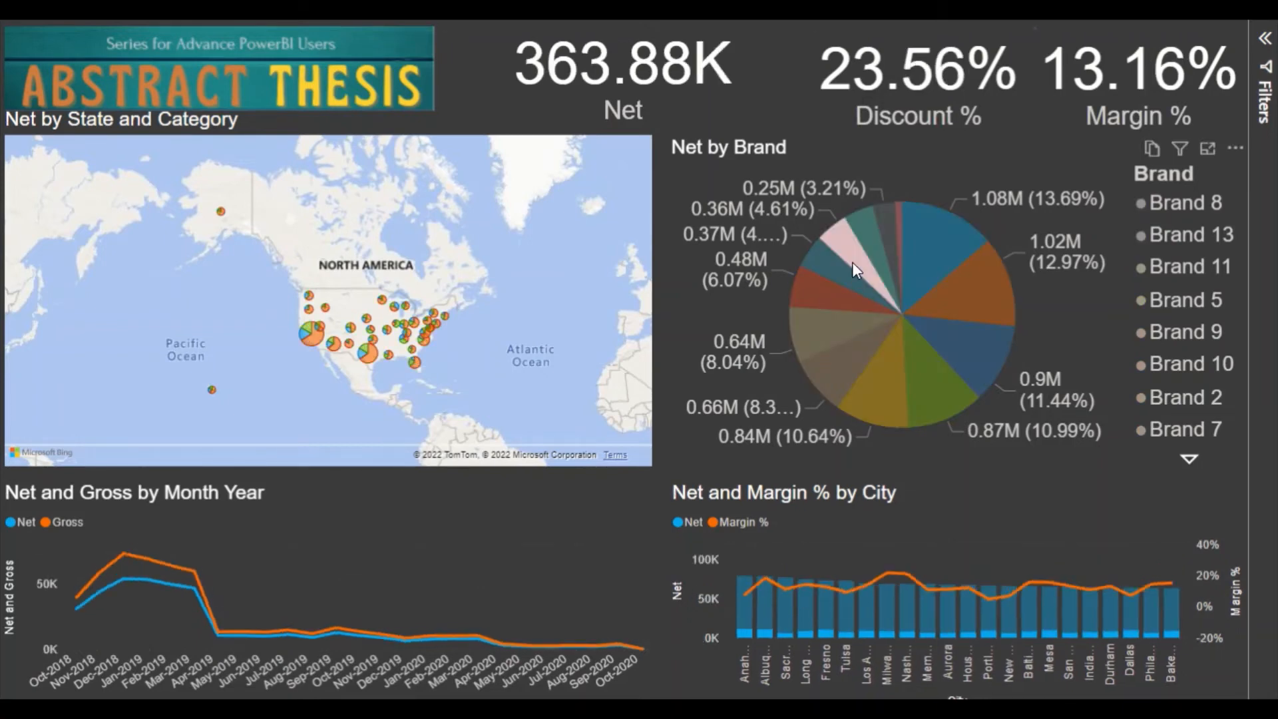
left_click(824, 309)
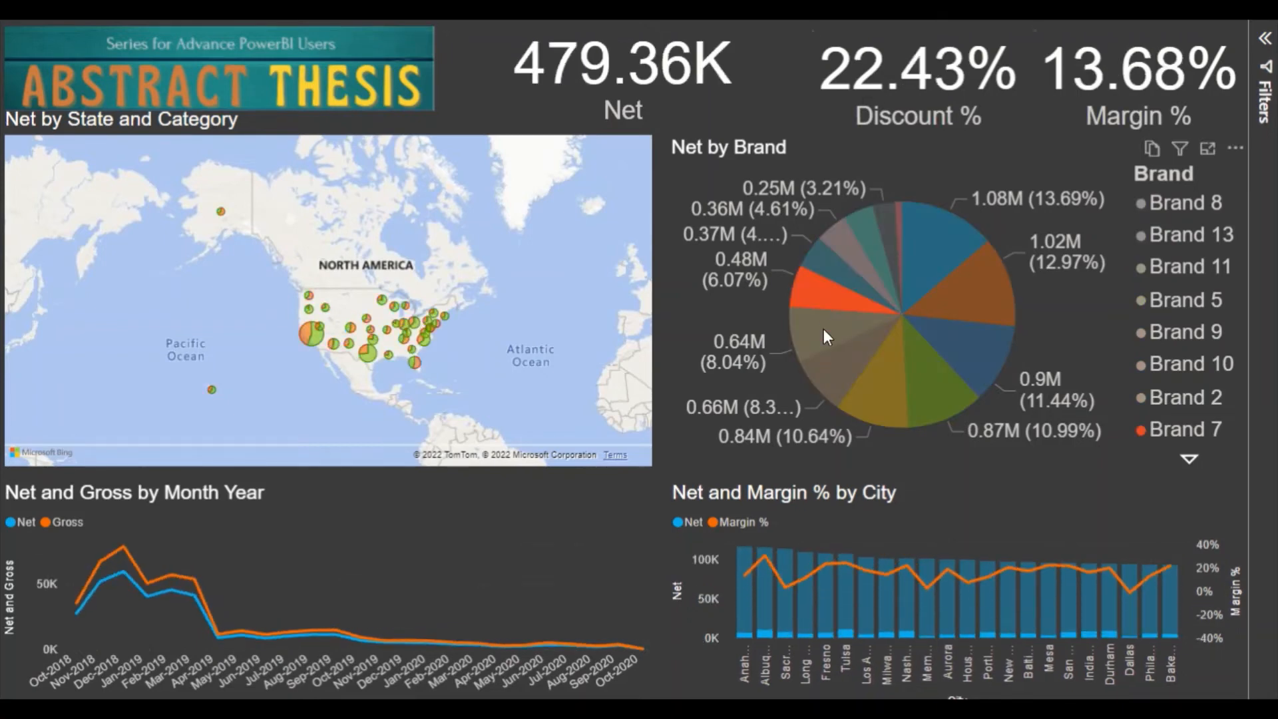
left_click(826, 340)
left_click(835, 366)
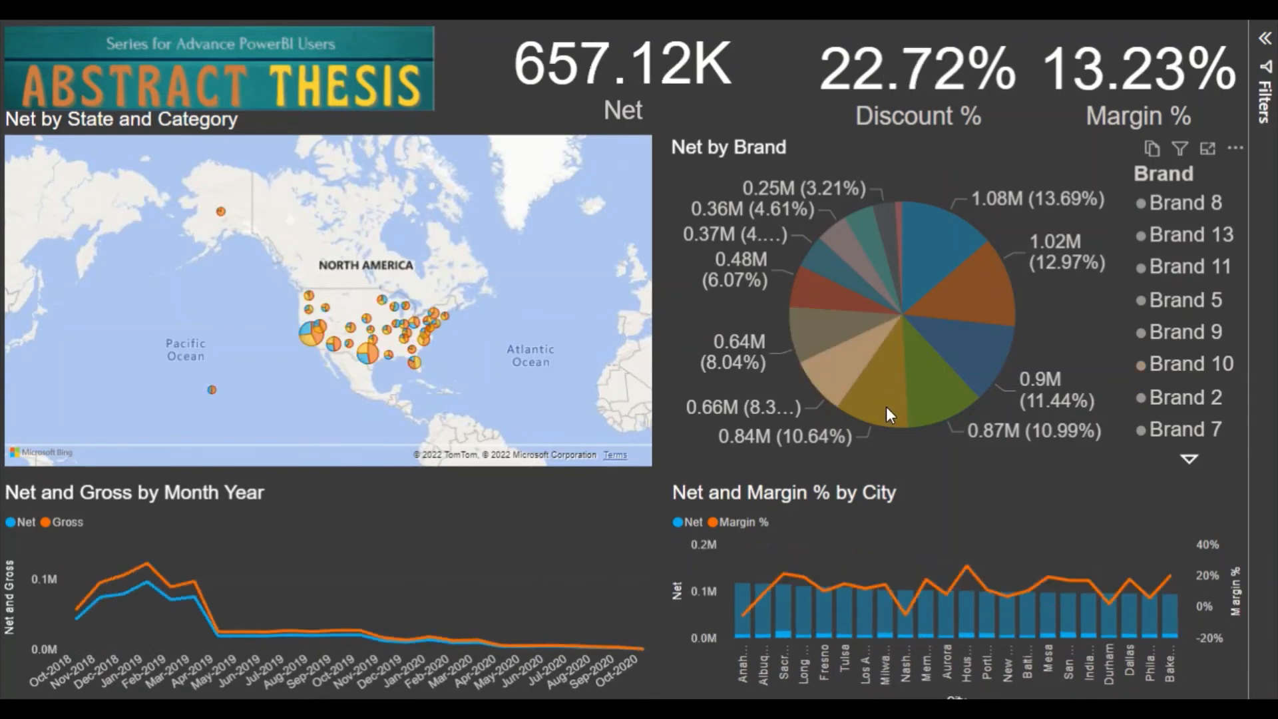
left_click(886, 406)
left_click(913, 408)
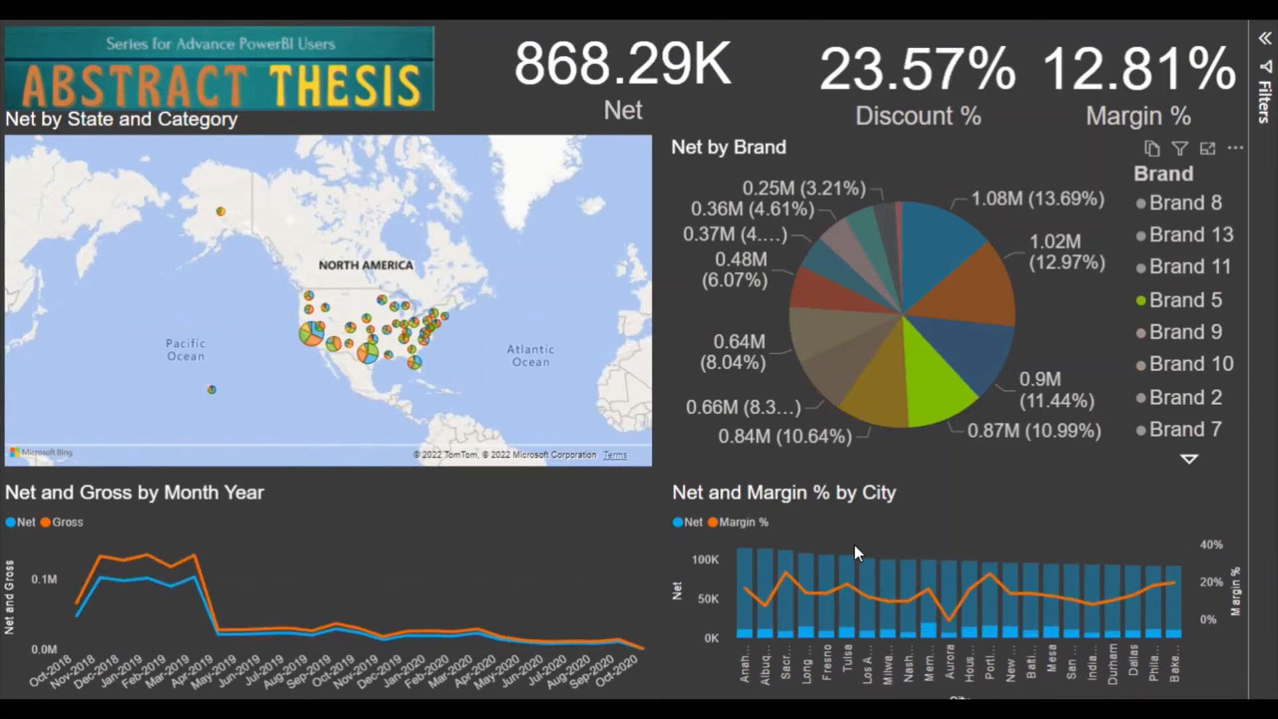
- Cross-filter the live report by the first two cities and by Brand 9, and exit the slide show
left_click(753, 569)
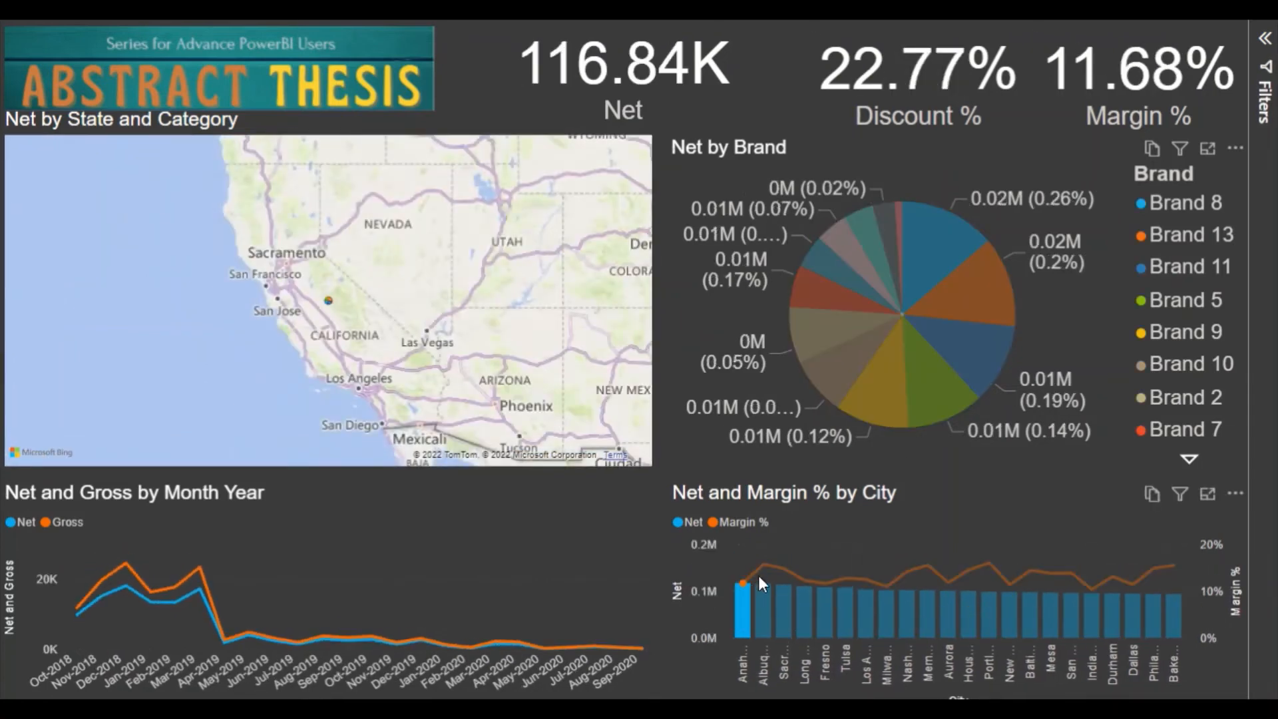
left_click(764, 581)
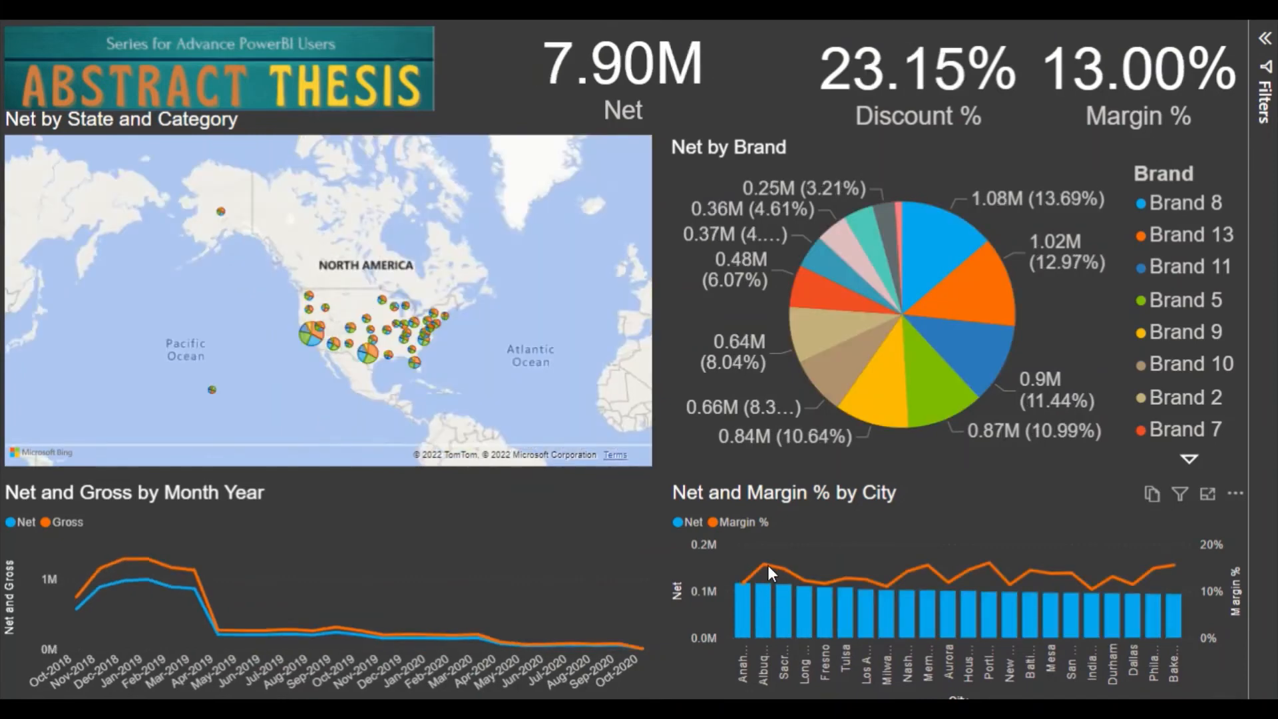
left_click(767, 565)
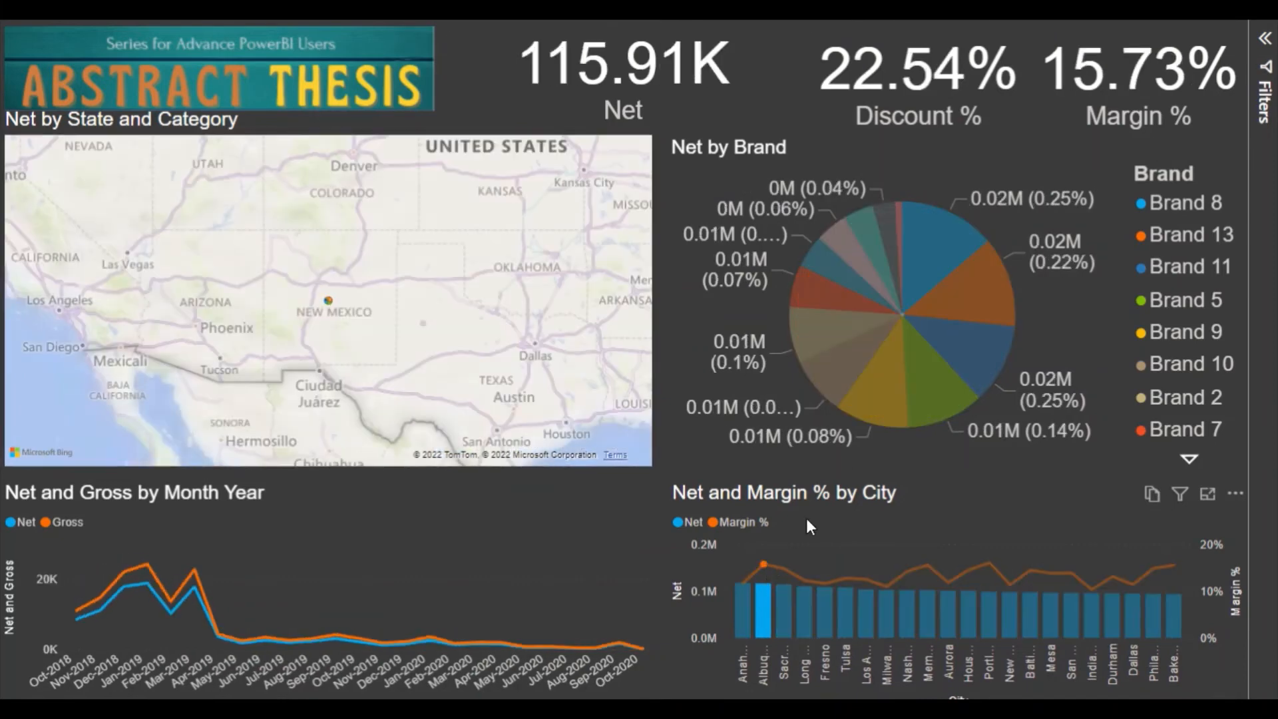
left_click(879, 402)
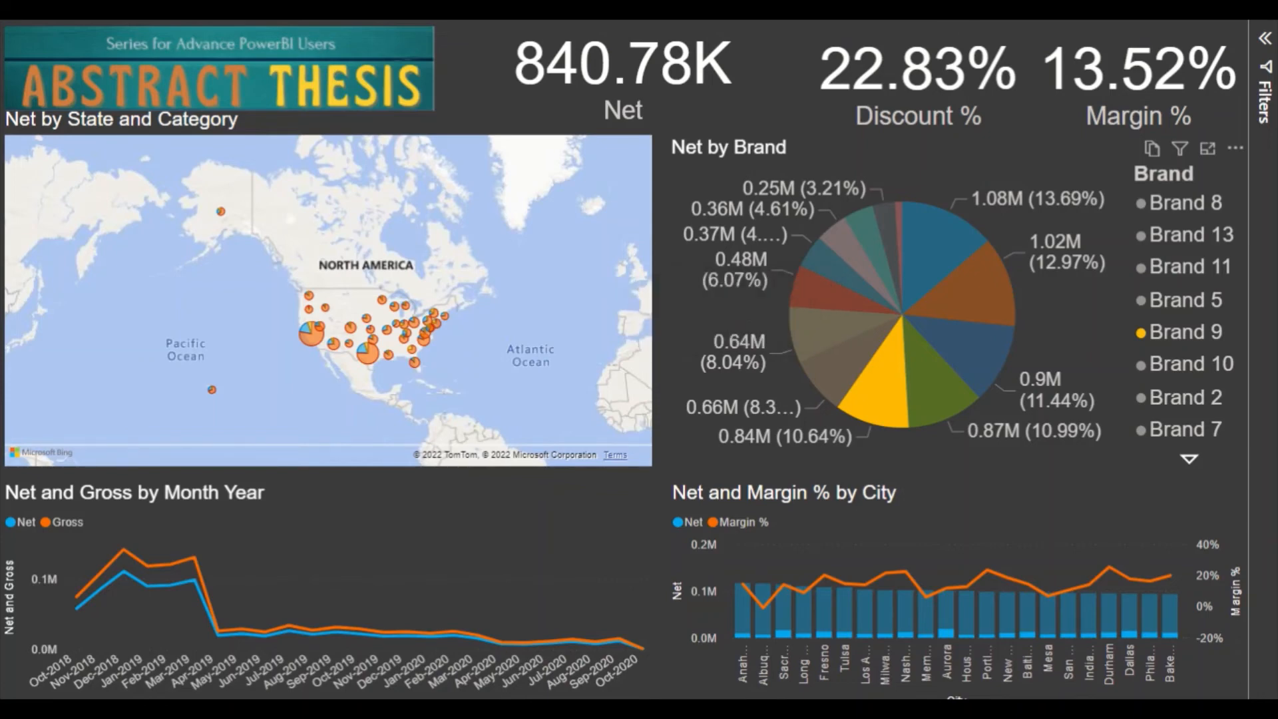
key("Escape")
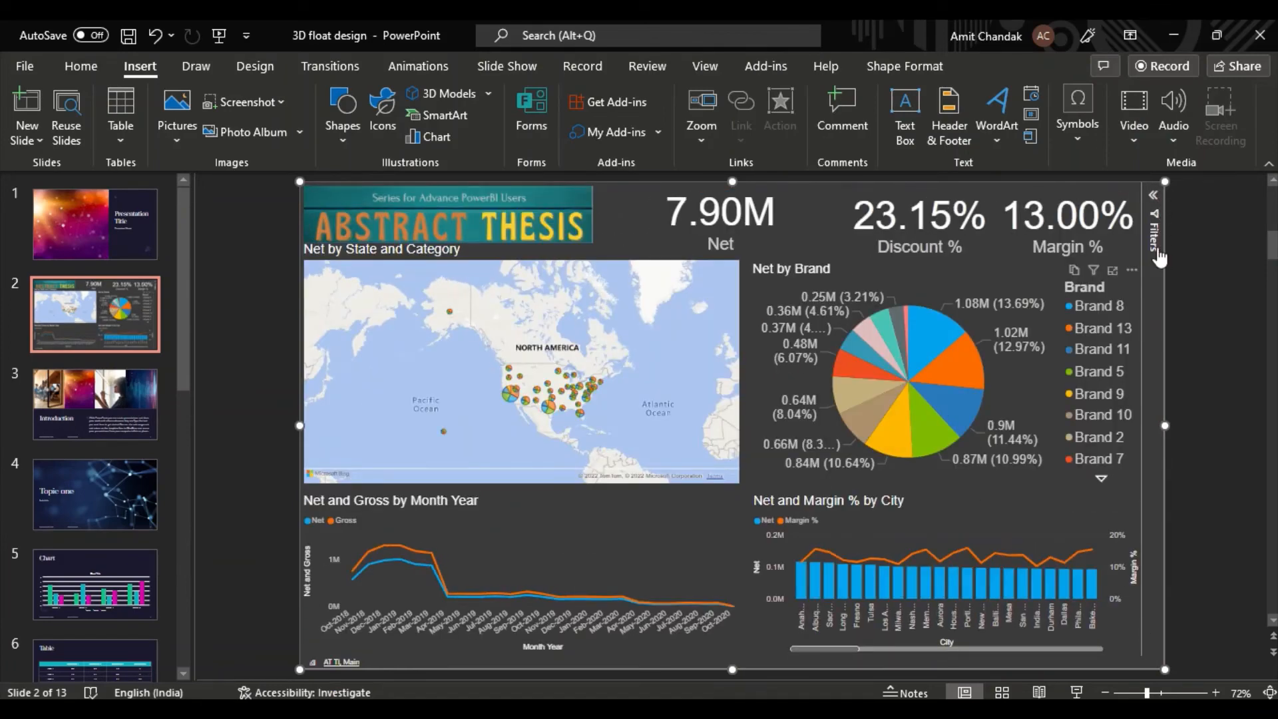
- Expand the embedded report's Filters pane and review the Show as Saved Image option in the add-in's menu
left_click(1153, 199)
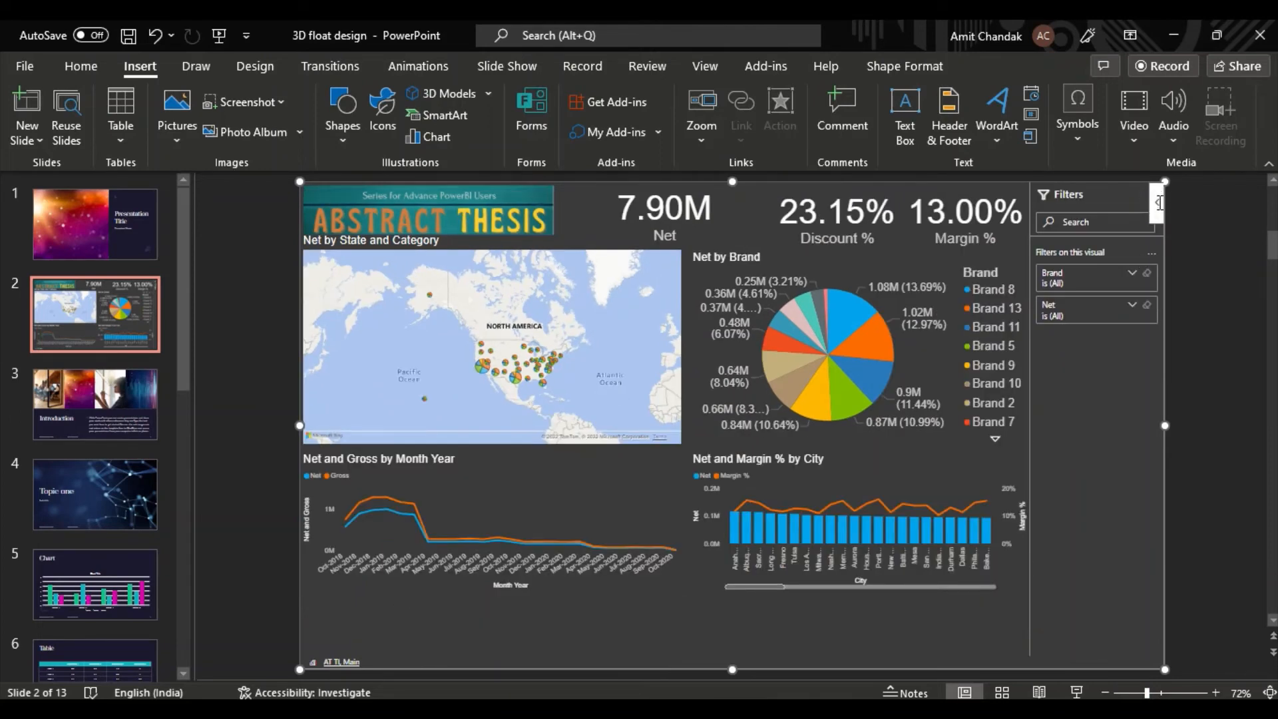
left_click(1158, 203)
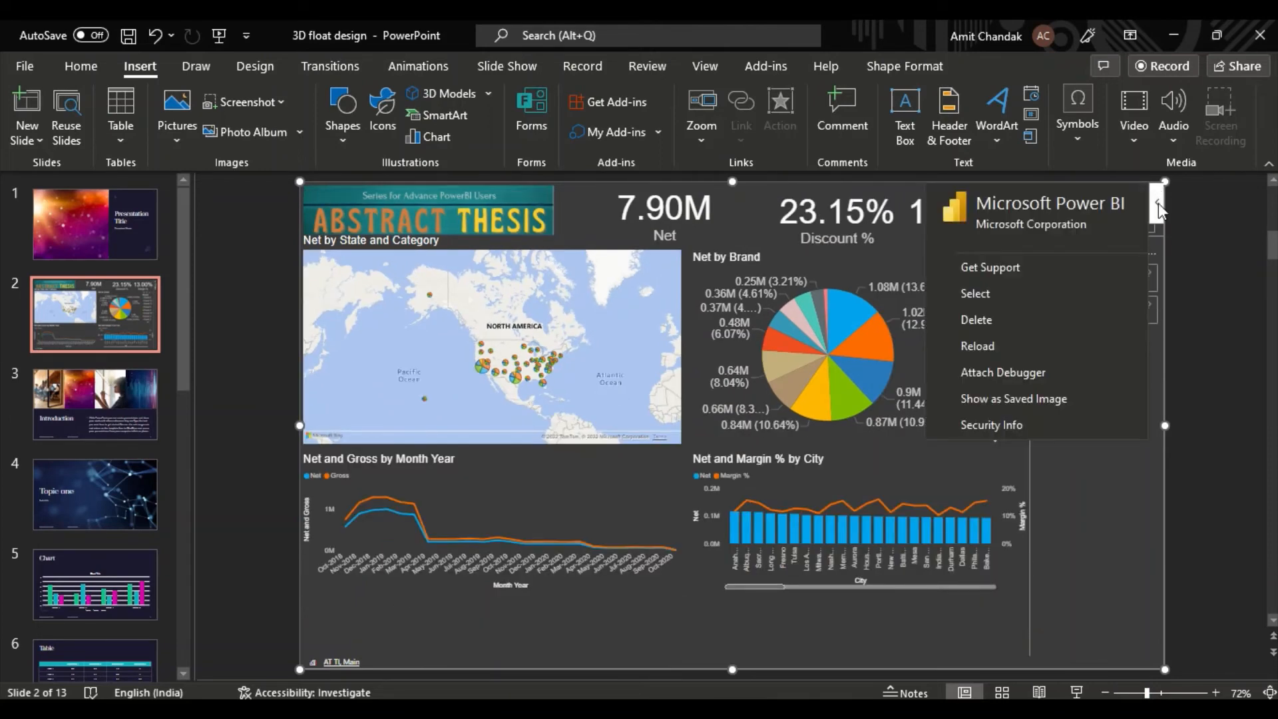
left_click(1031, 400)
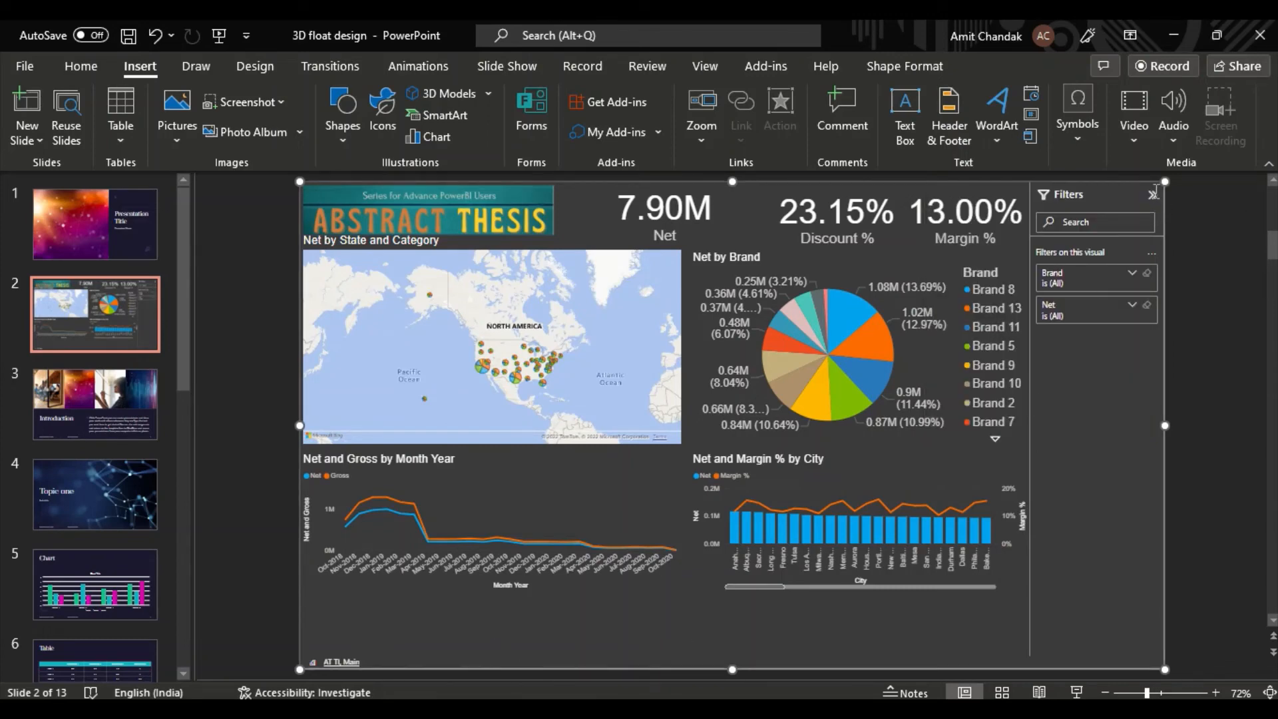
left_click(1211, 422)
left_click(1005, 473)
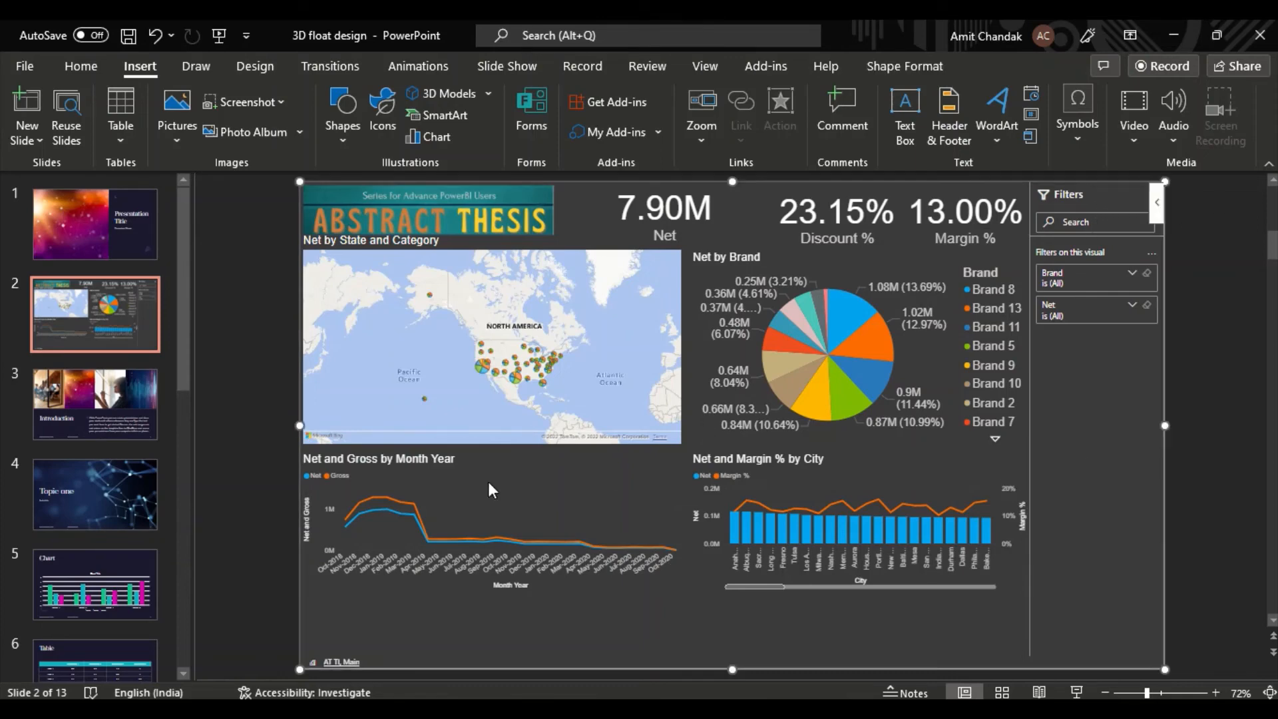